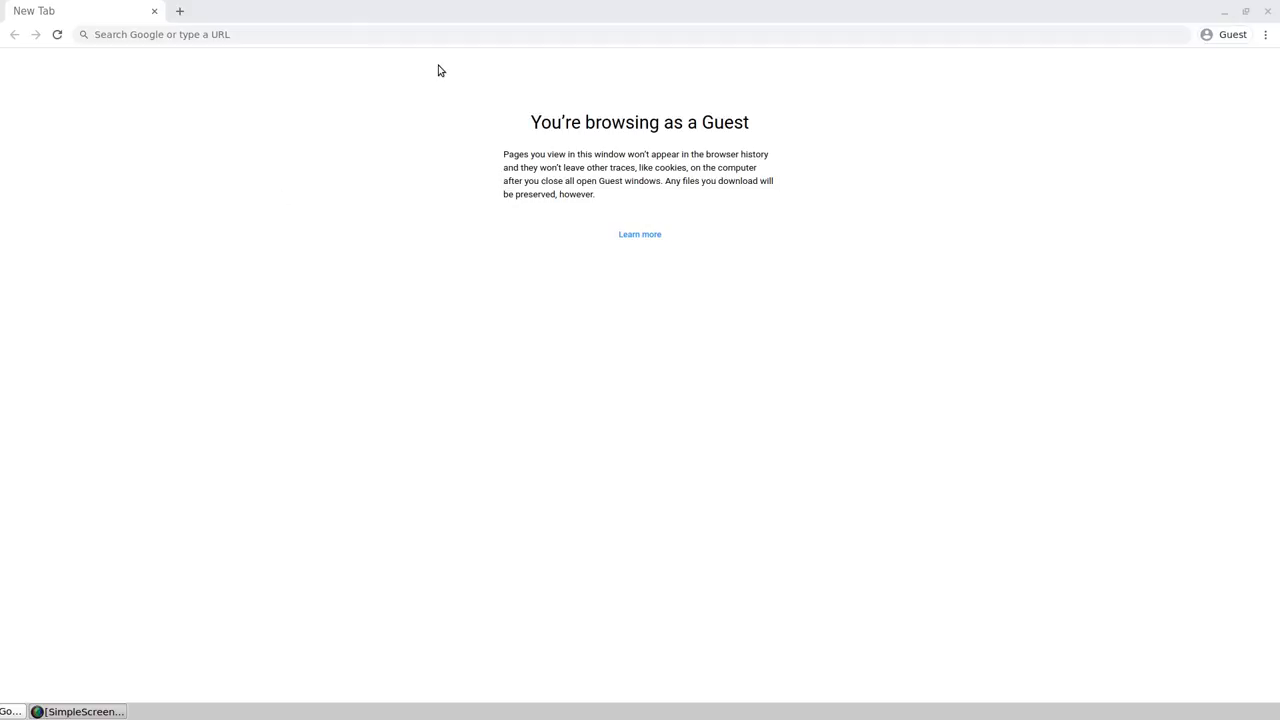
- Set the new tab page zoom to 110% and focus the address bar
key("ctrl+plus")
key("ctrl+plus")
key("ctrl+plus")
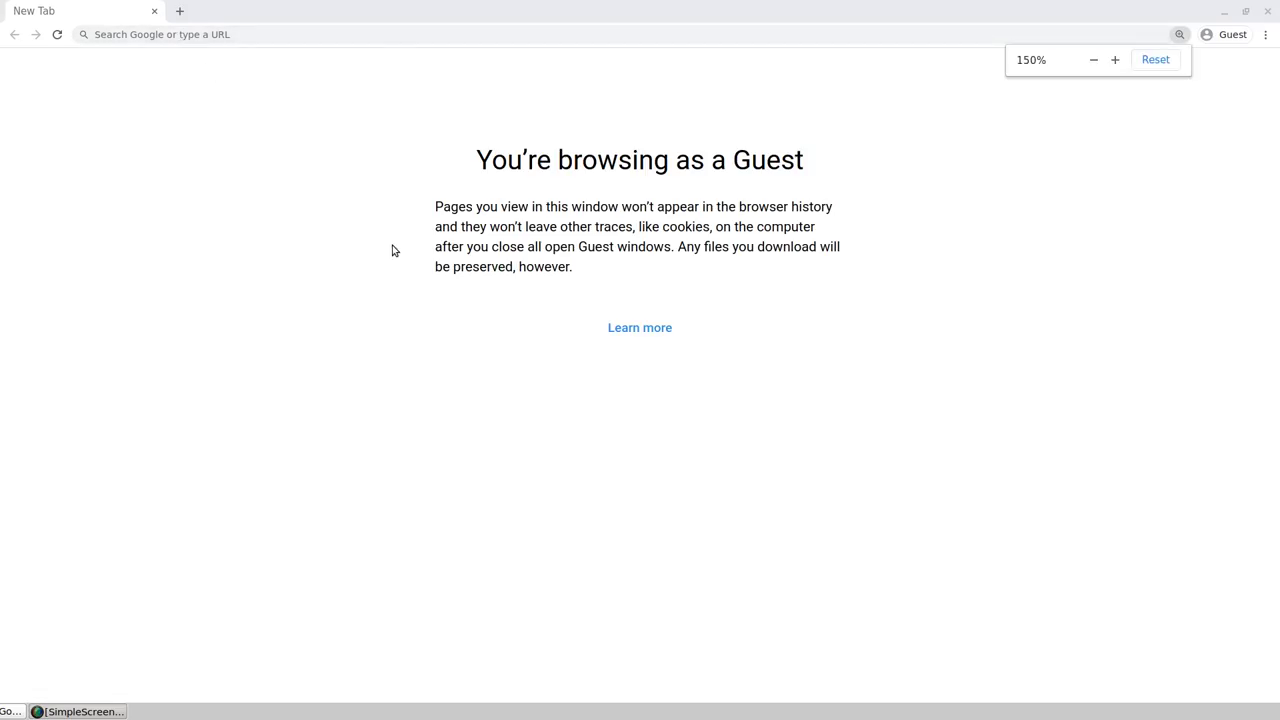
key("ctrl+minus")
key("ctrl+minus")
left_click(259, 35)
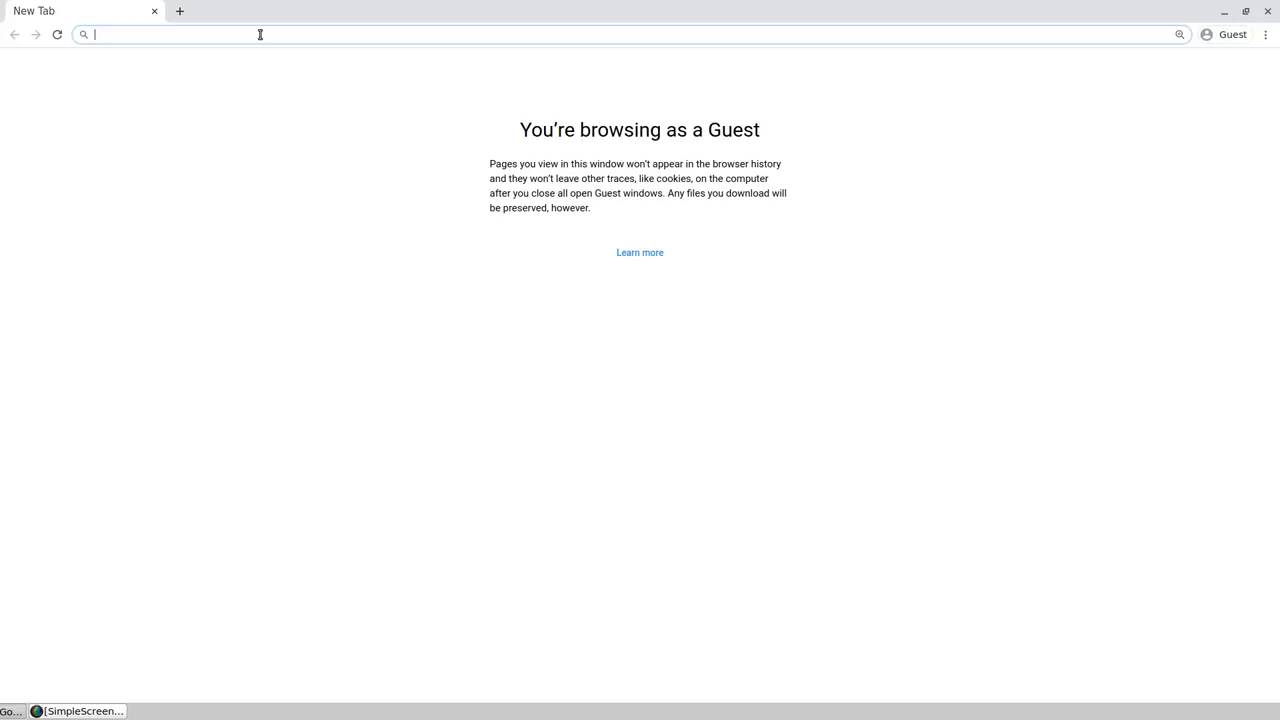
- Go to danandhan.wedding and zoom the page out one level
type("dan")
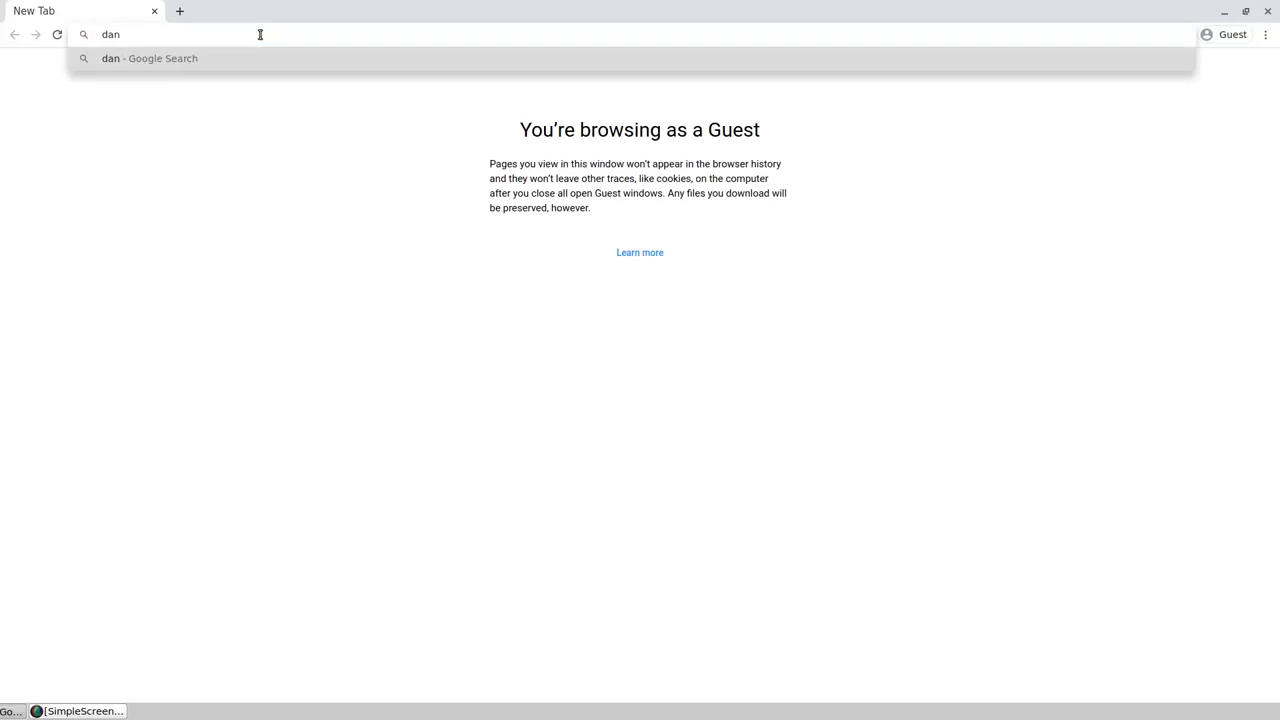
type("andhan.wedding")
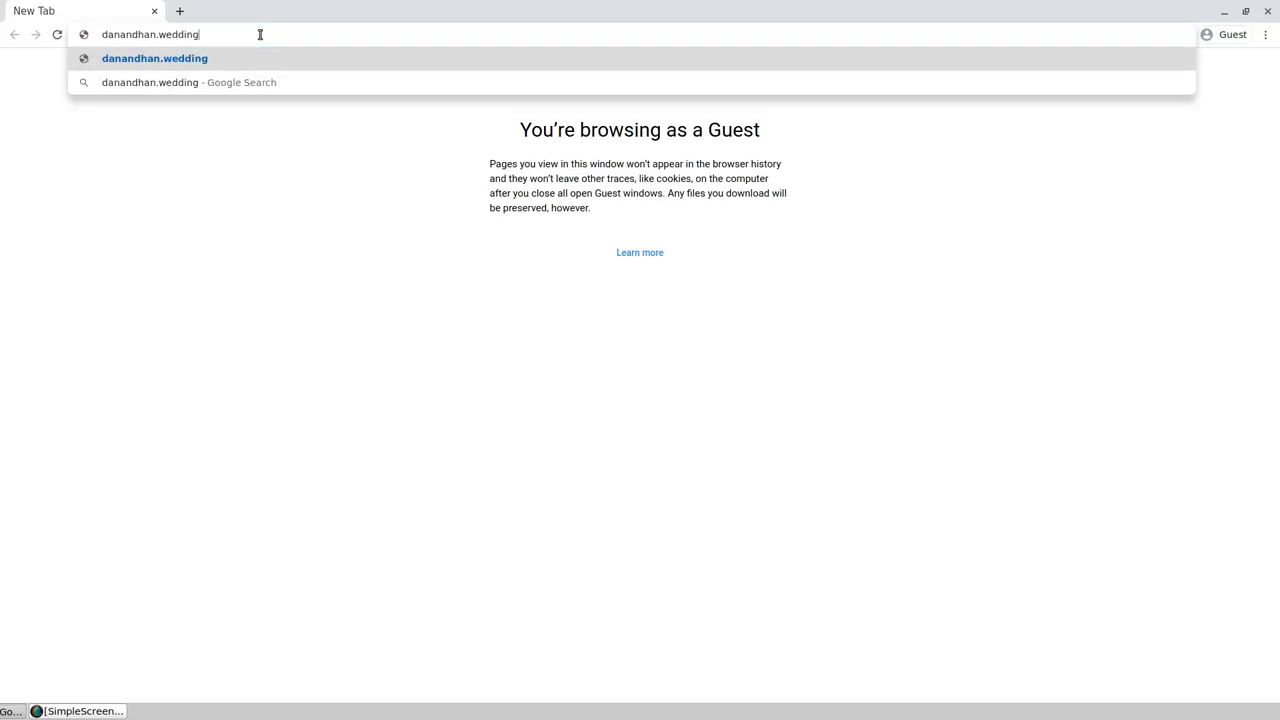
key("Return")
key("ctrl+minus")
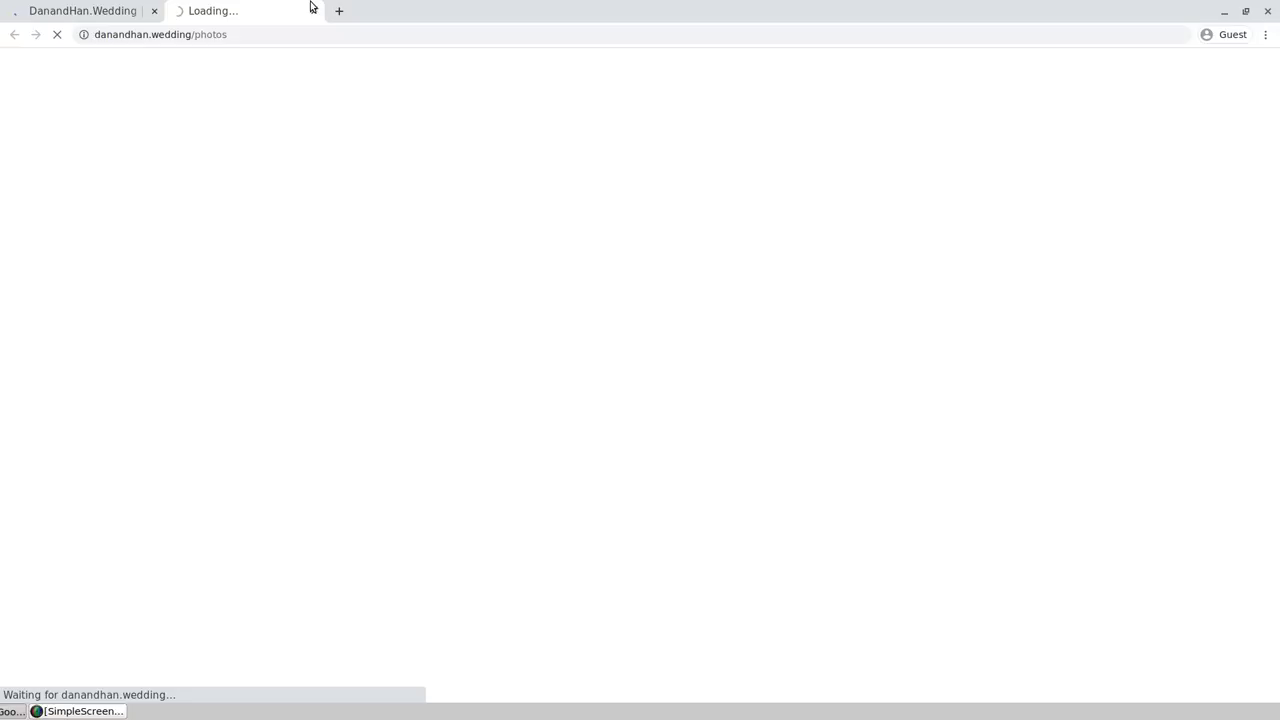
- Close the extra photos tab and choose GALLERIES > PHOTOGRAPHER PHOTOS from the site menu
left_click(313, 11)
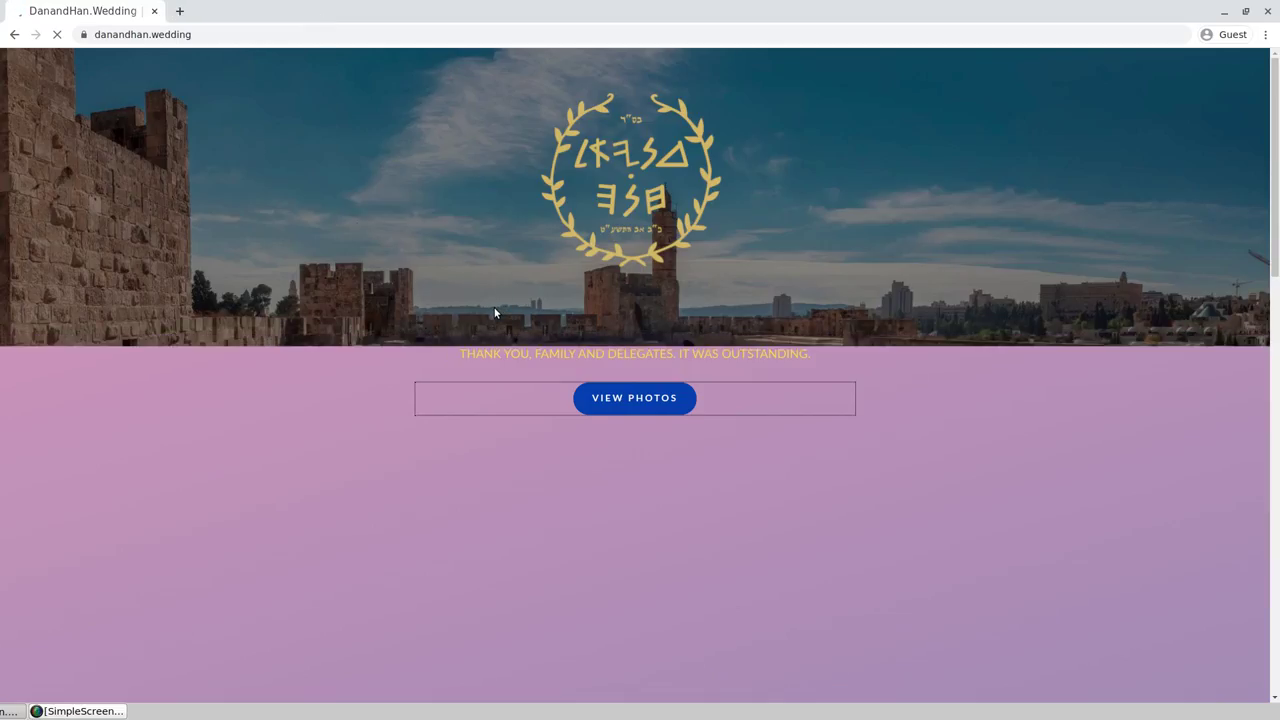
scroll(523, 449, "down", 5)
mouse_move(745, 378)
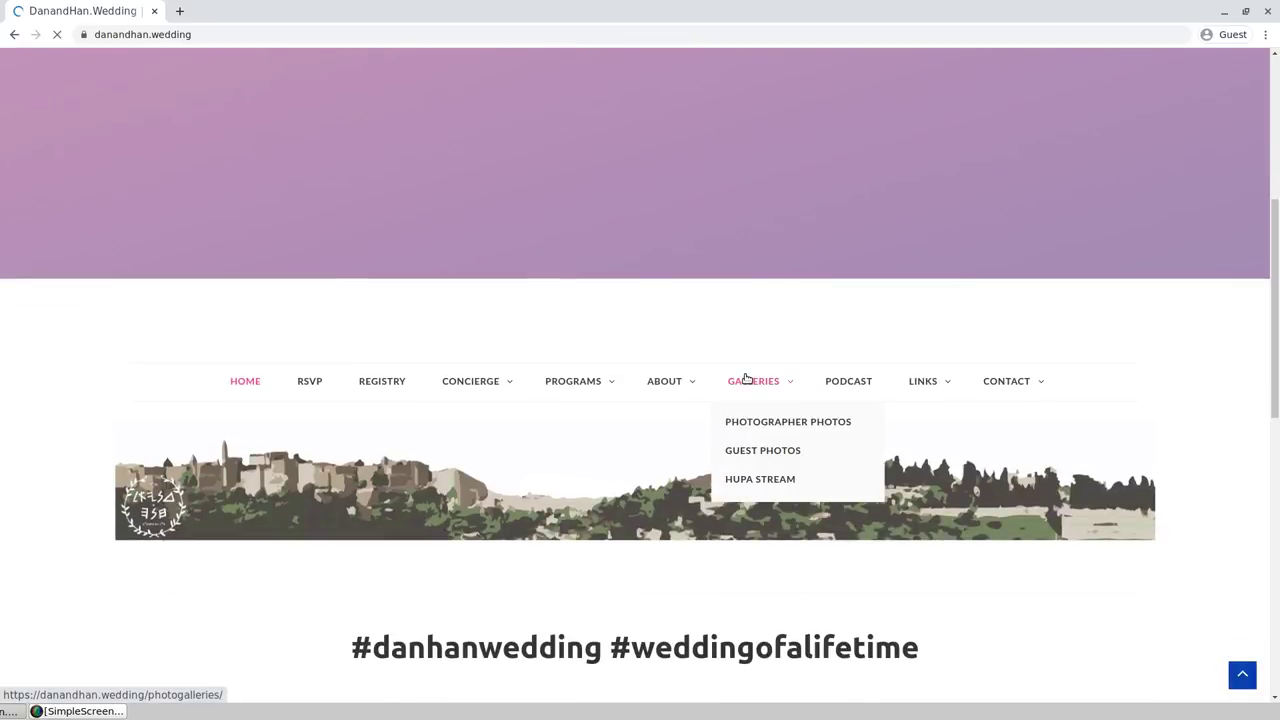
left_click(760, 430)
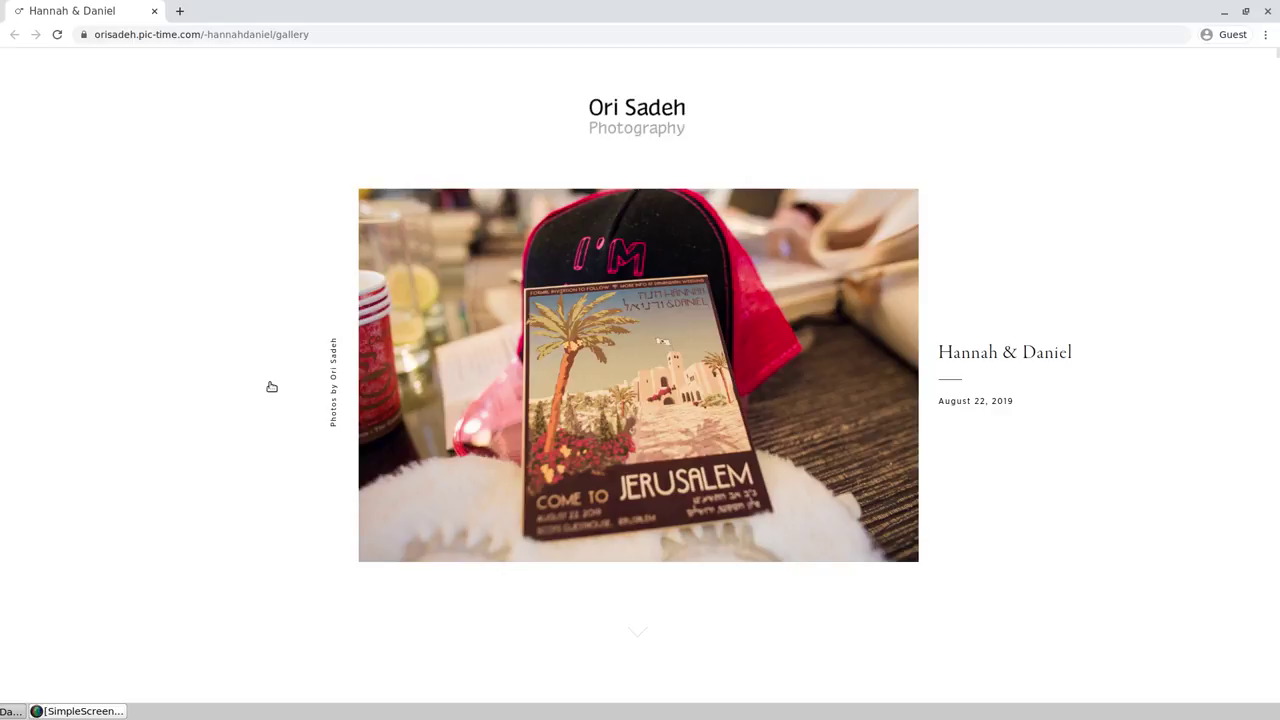
- Choose Download Full Gallery - High-Res from the gallery's download icon
scroll(284, 344, "down", 3)
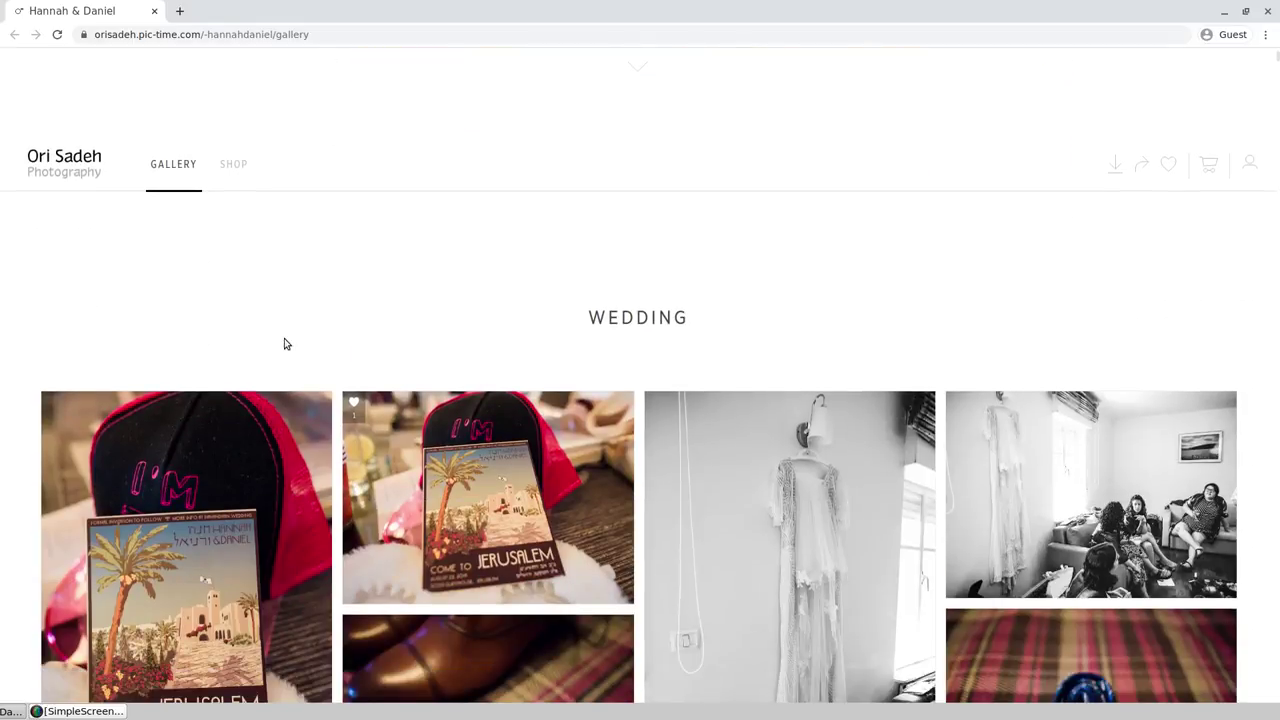
left_click(1104, 182)
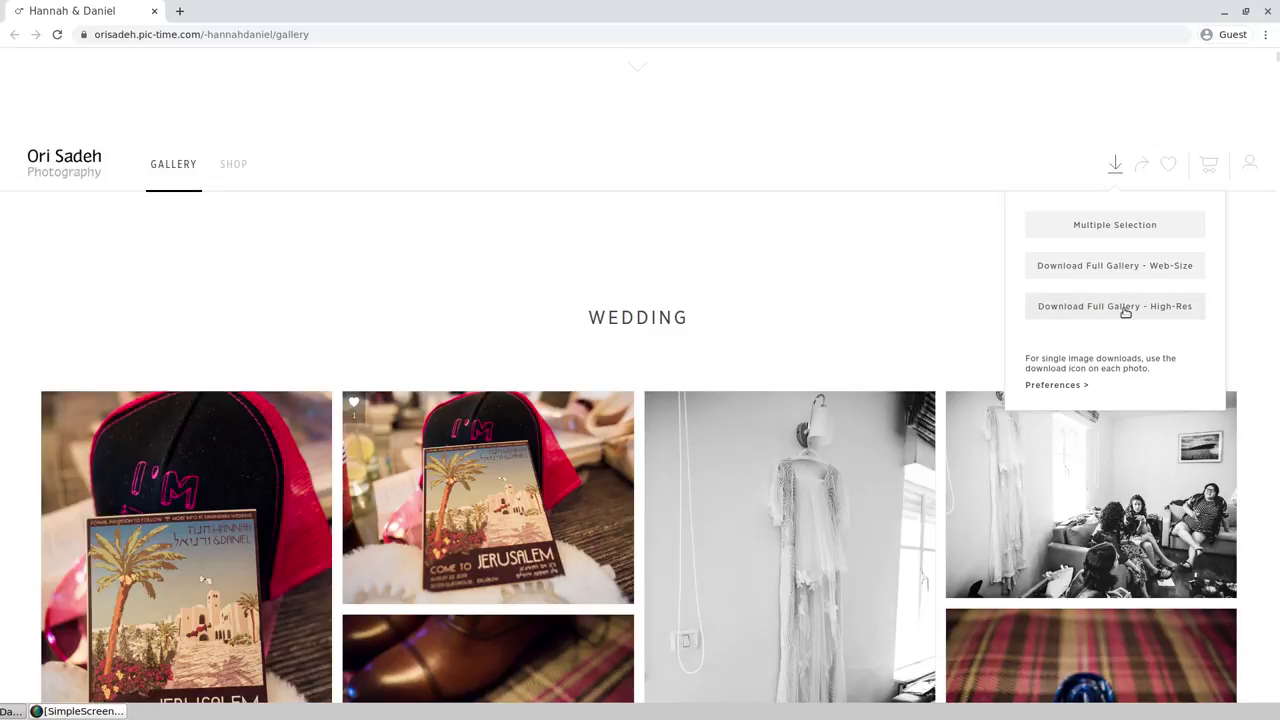
left_click(1114, 308)
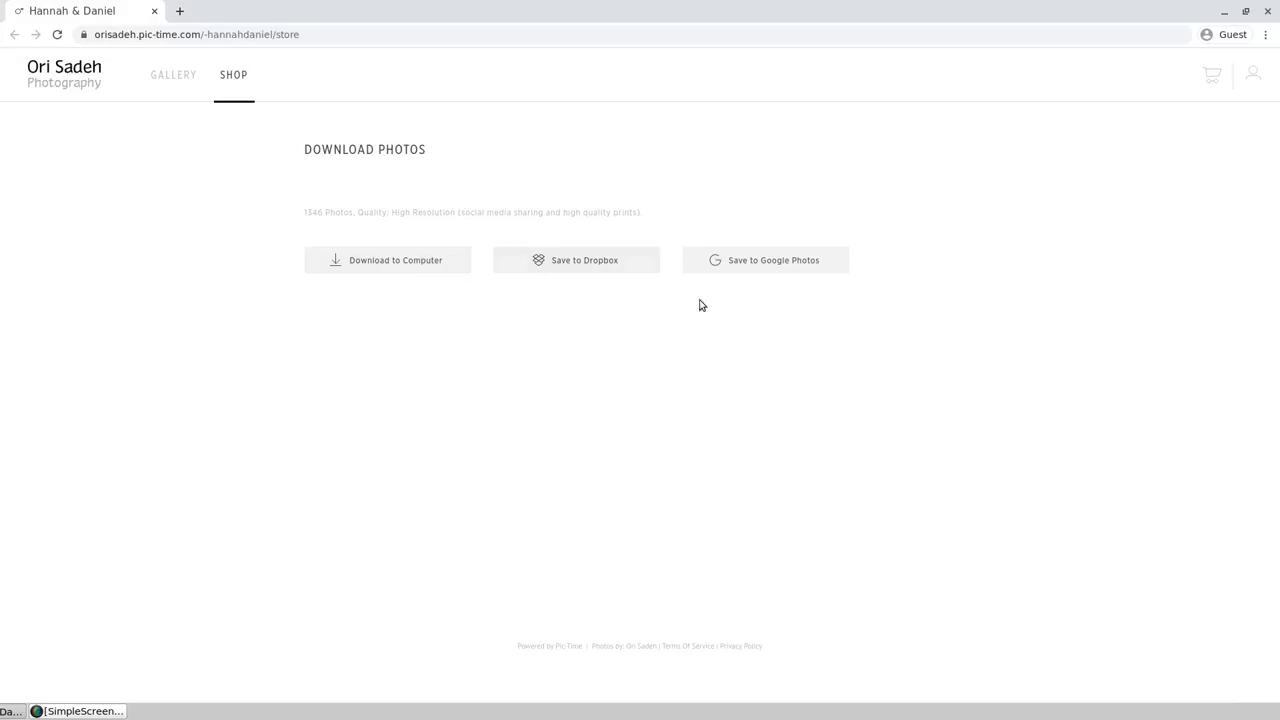
- Zoom the page to 150% and reveal the zip files under Download to Computer
key("ctrl+plus")
key("ctrl+plus")
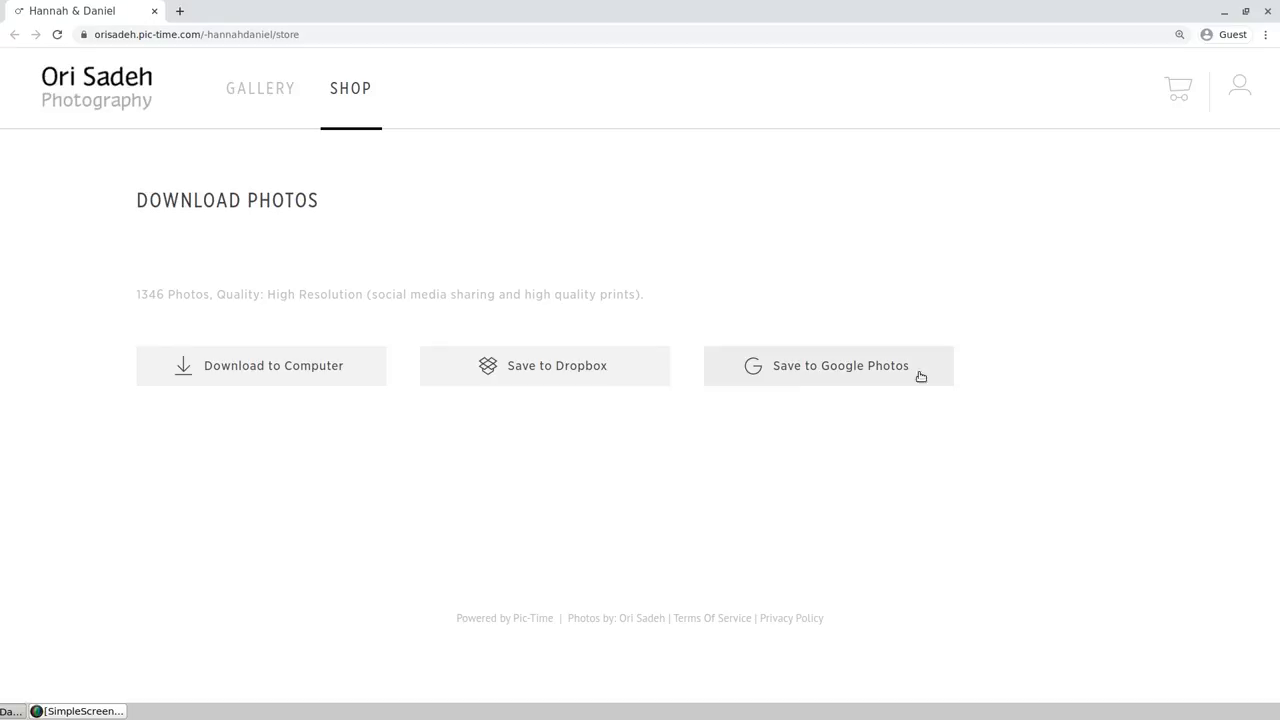
left_click(221, 381)
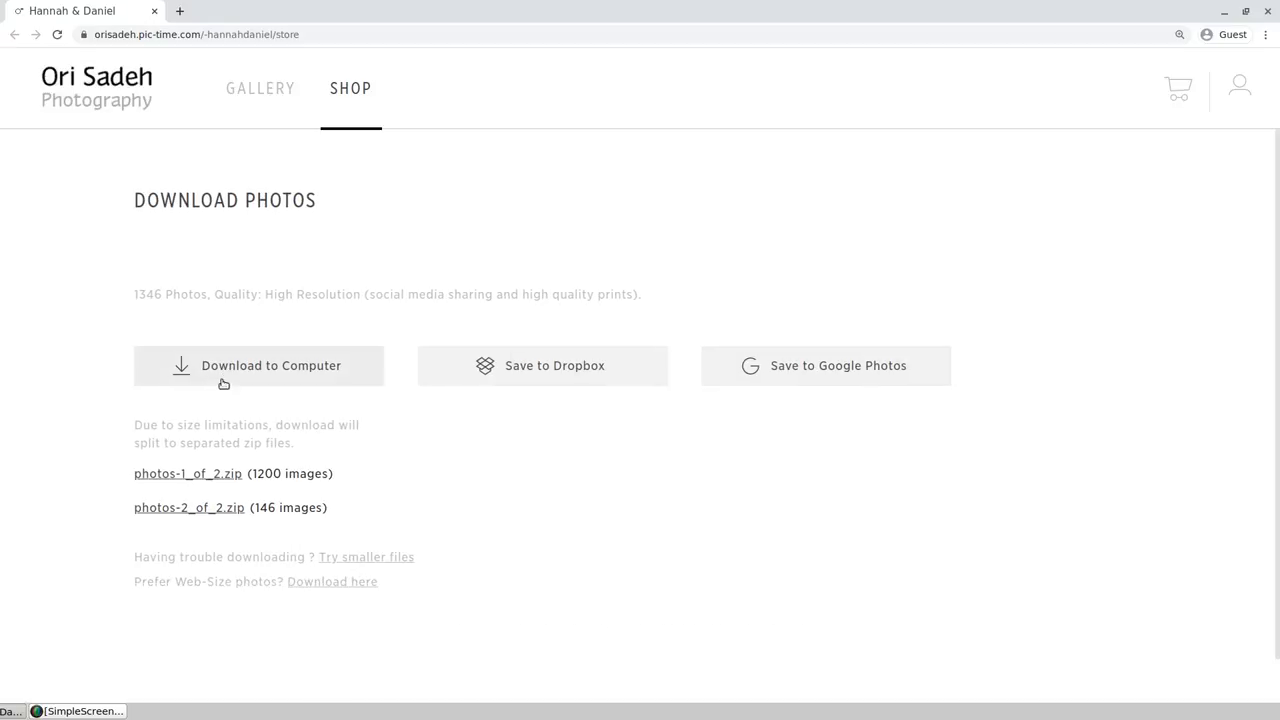
right_click(219, 474)
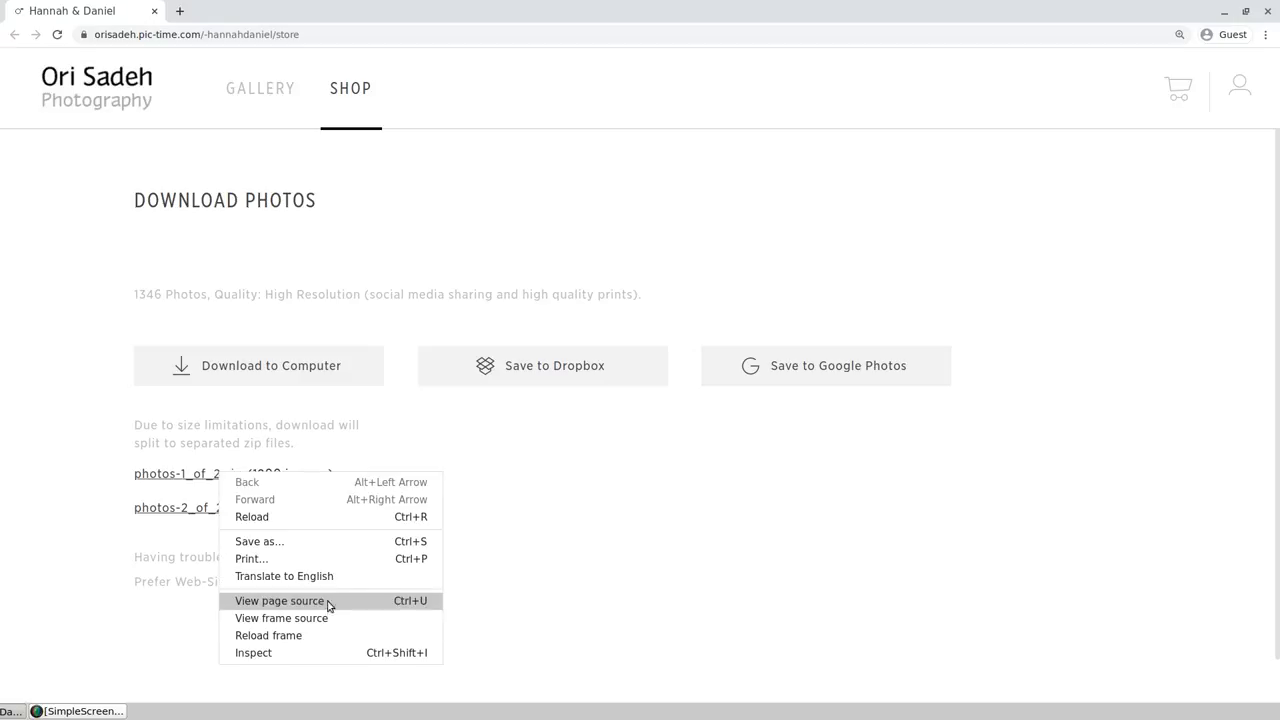
key("Escape")
right_click(204, 479)
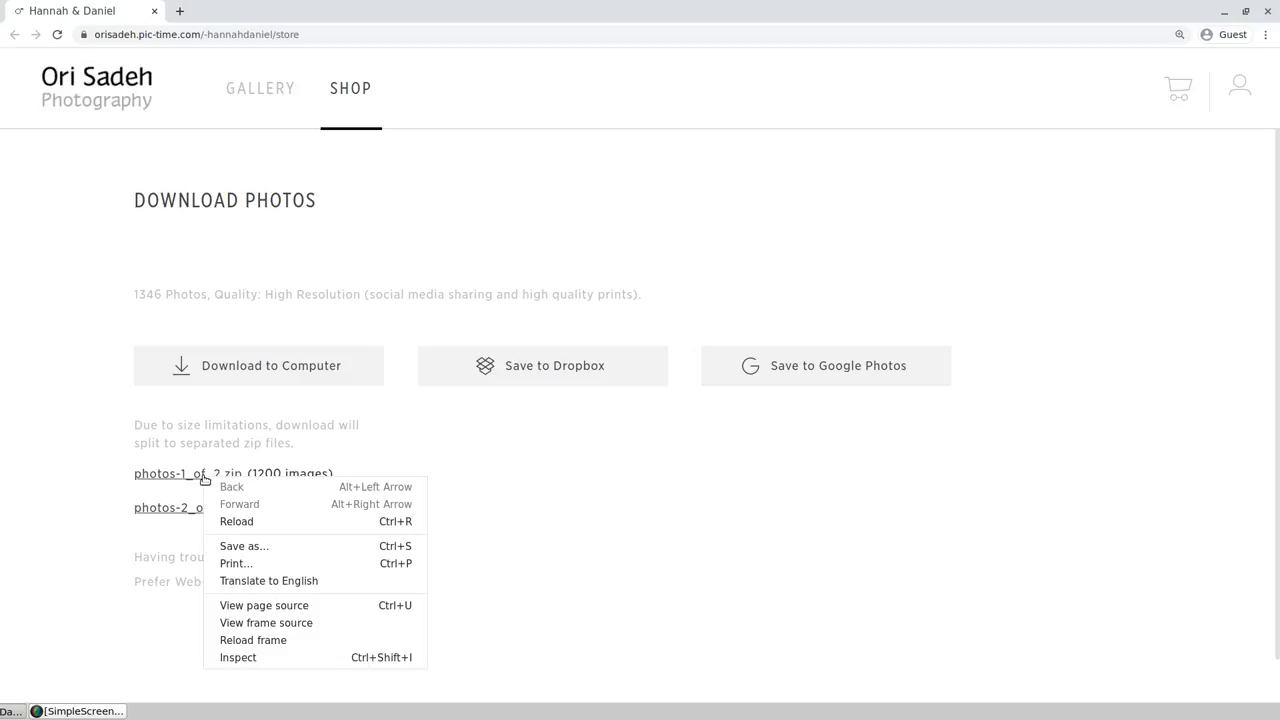
left_click(578, 566)
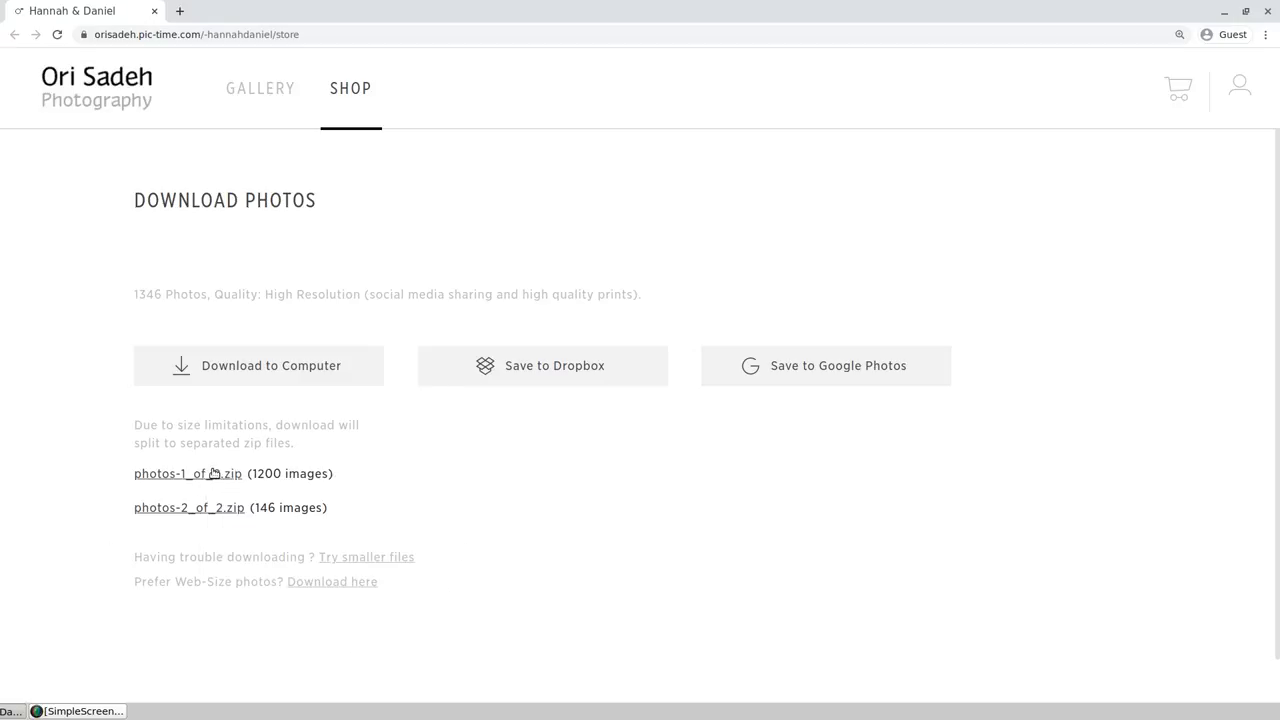
- Start downloading photos-1_of_2.zip and photos-2_of_2.zip from their links
left_click(207, 476)
left_click(73, 6)
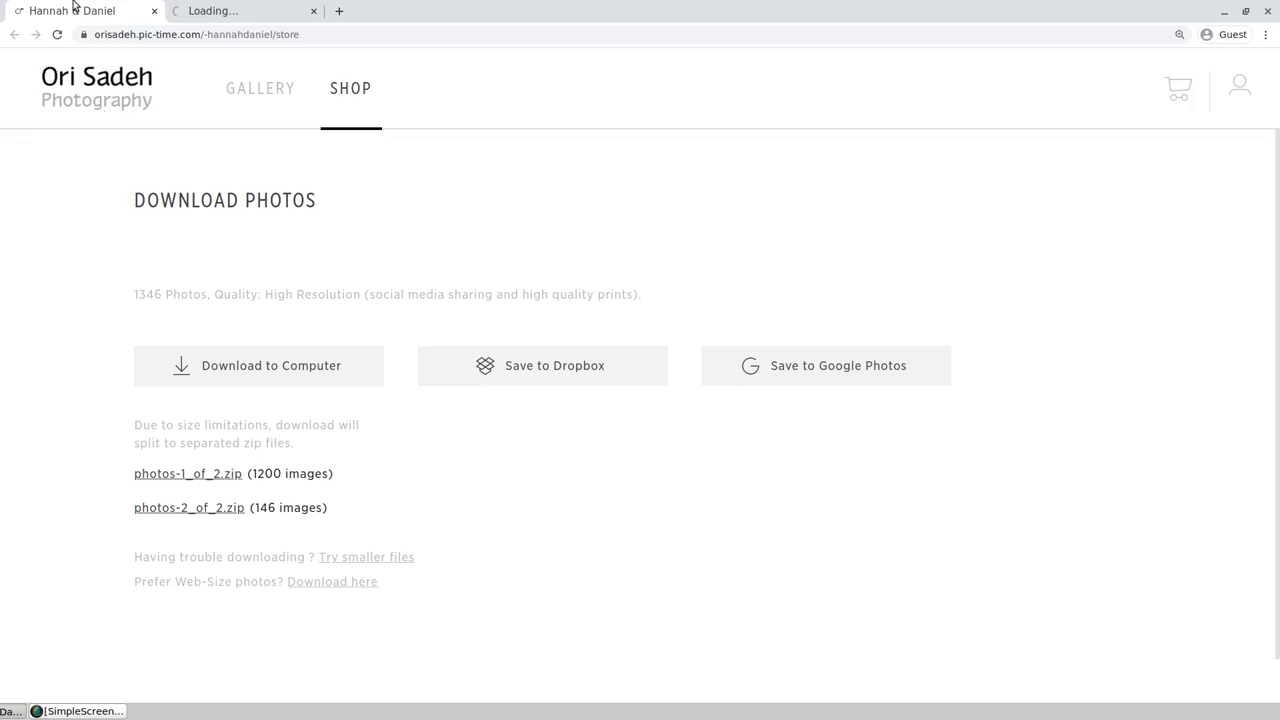
left_click(178, 508)
left_click(128, 10)
left_click(206, 10)
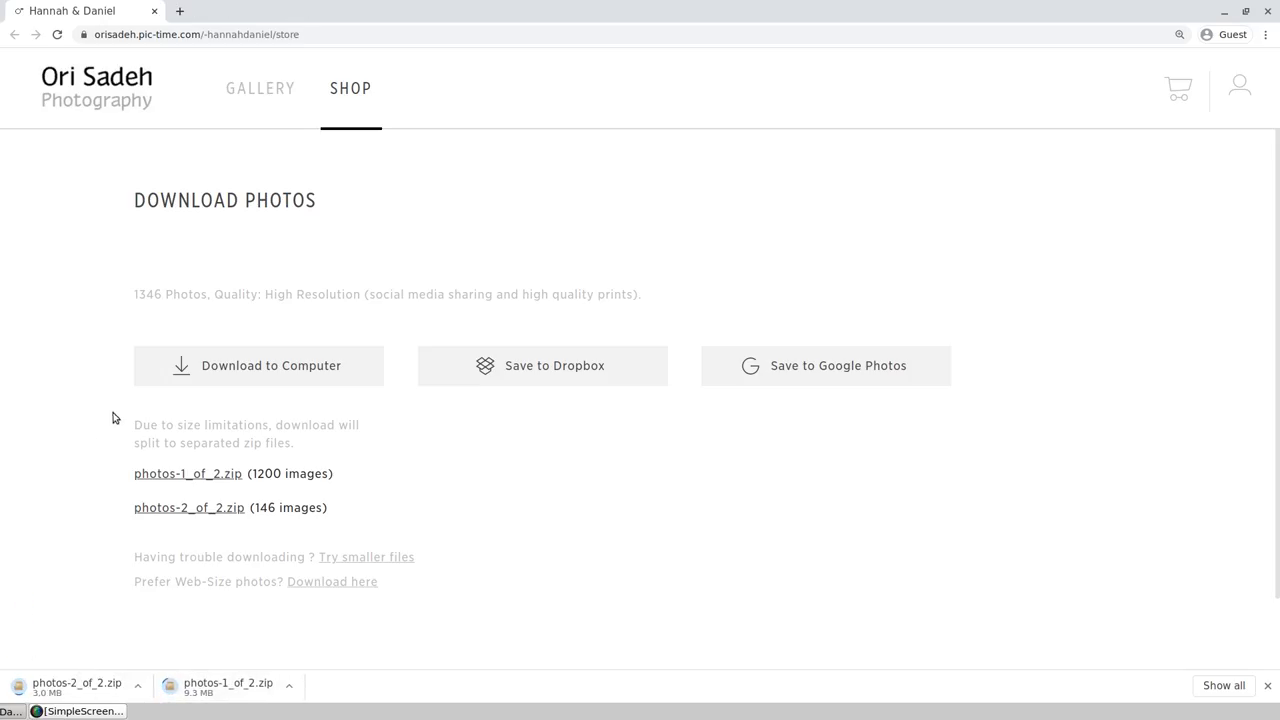
- Pause the photos-2_of_2.zip and photos-1_of_2.zip downloads in Chrome's Downloads list (Ctrl+J)
key("ctrl+j")
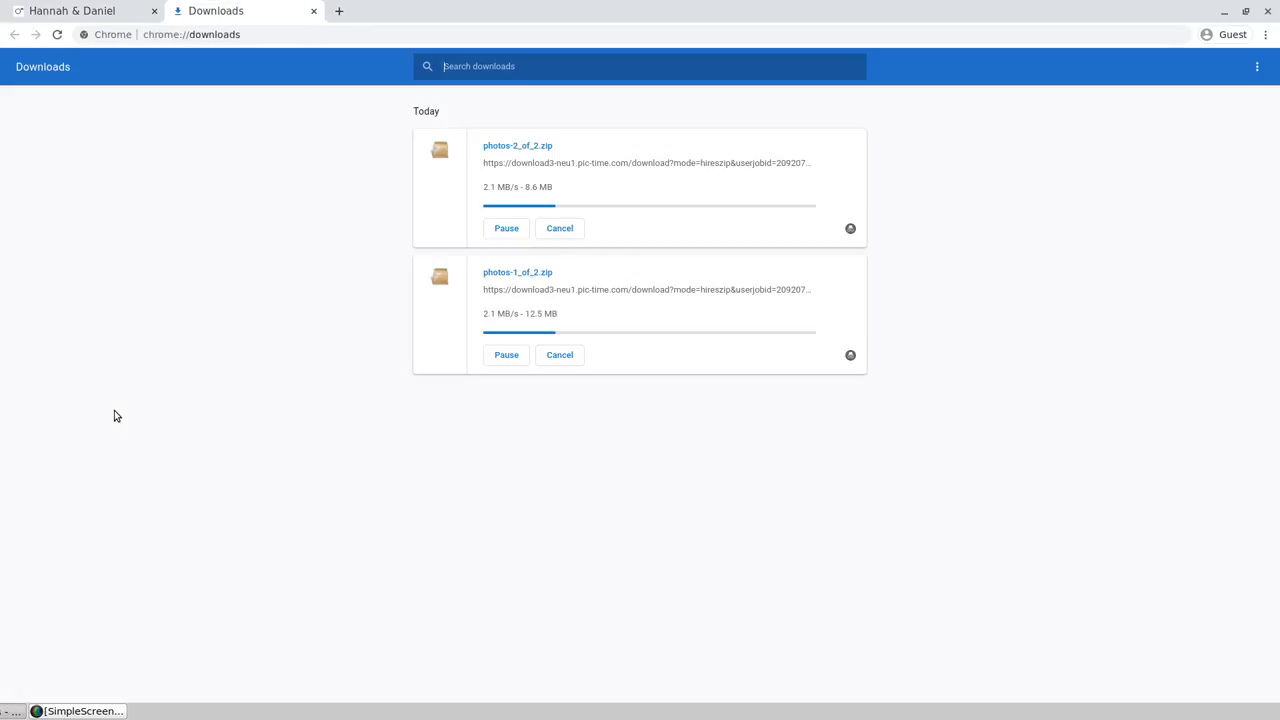
left_click(507, 228)
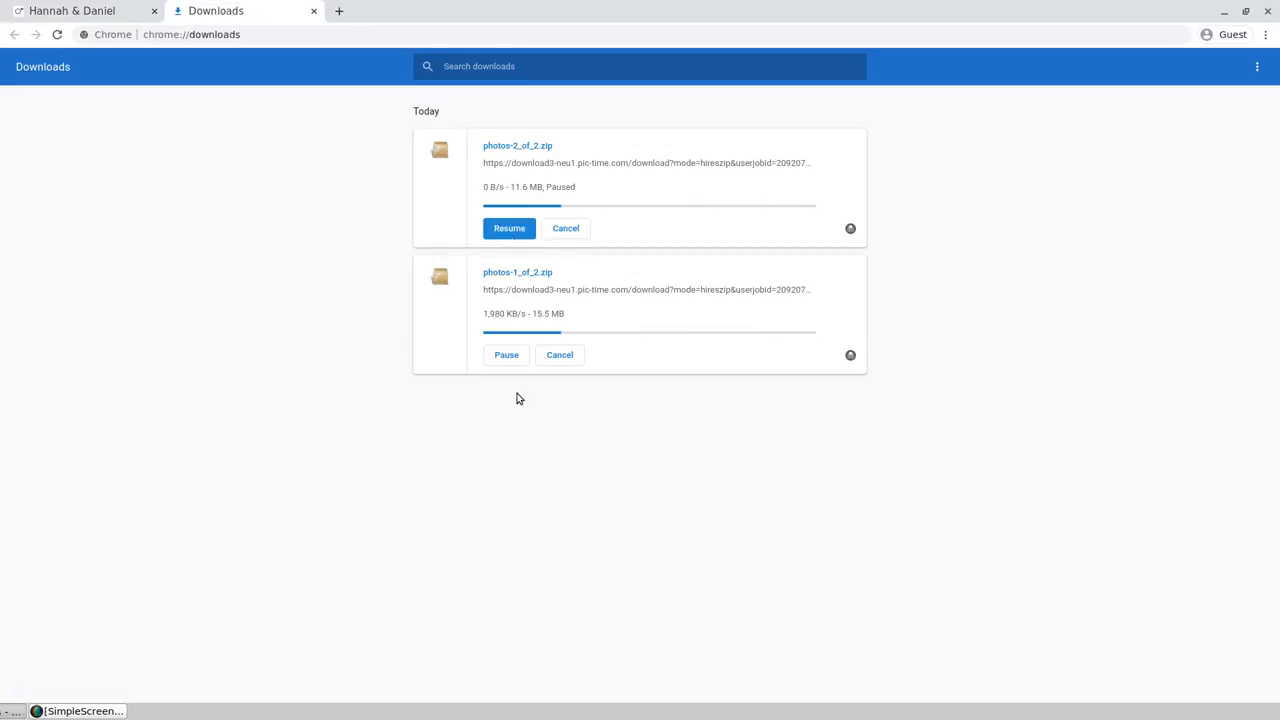
left_click(515, 356)
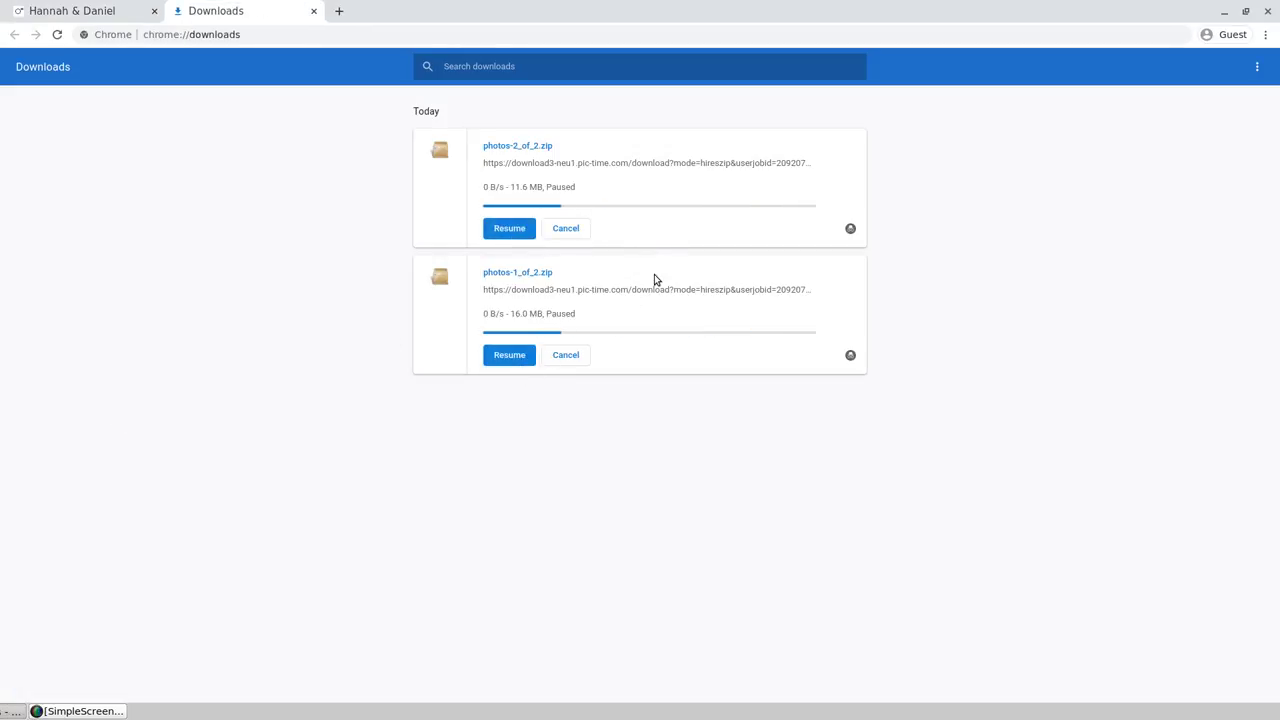
left_click(42, 6)
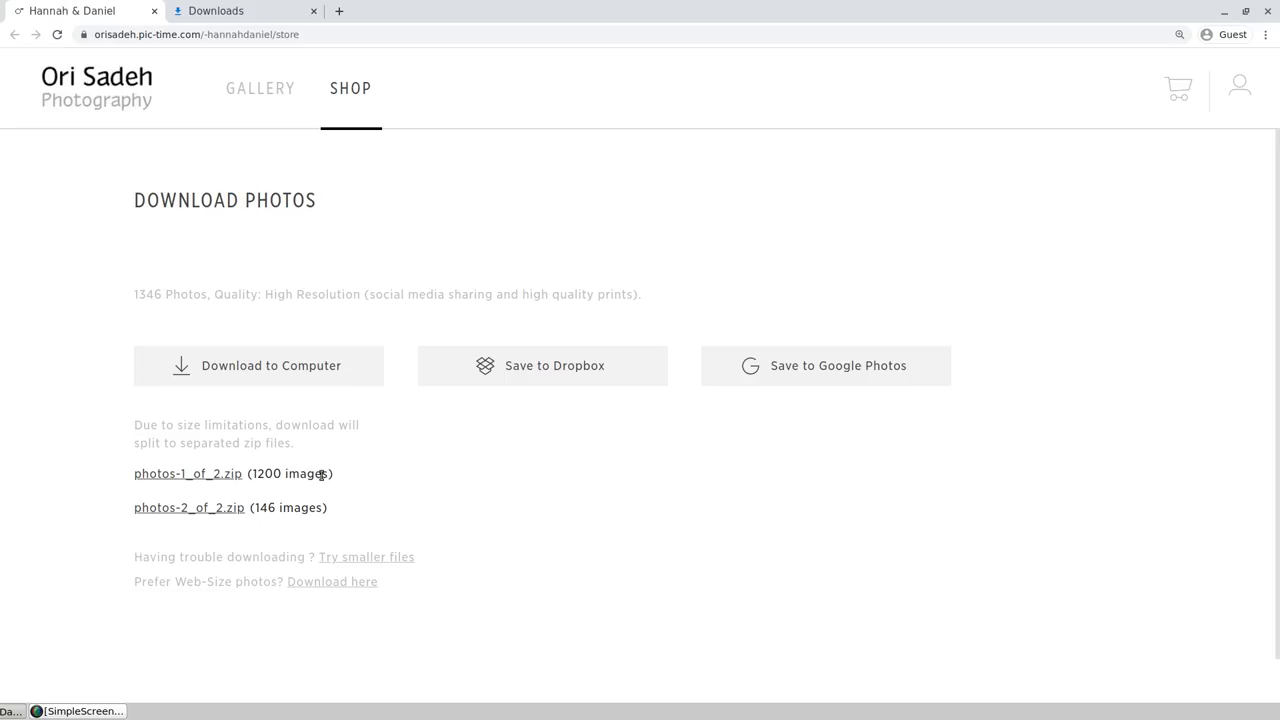
left_click(245, 10)
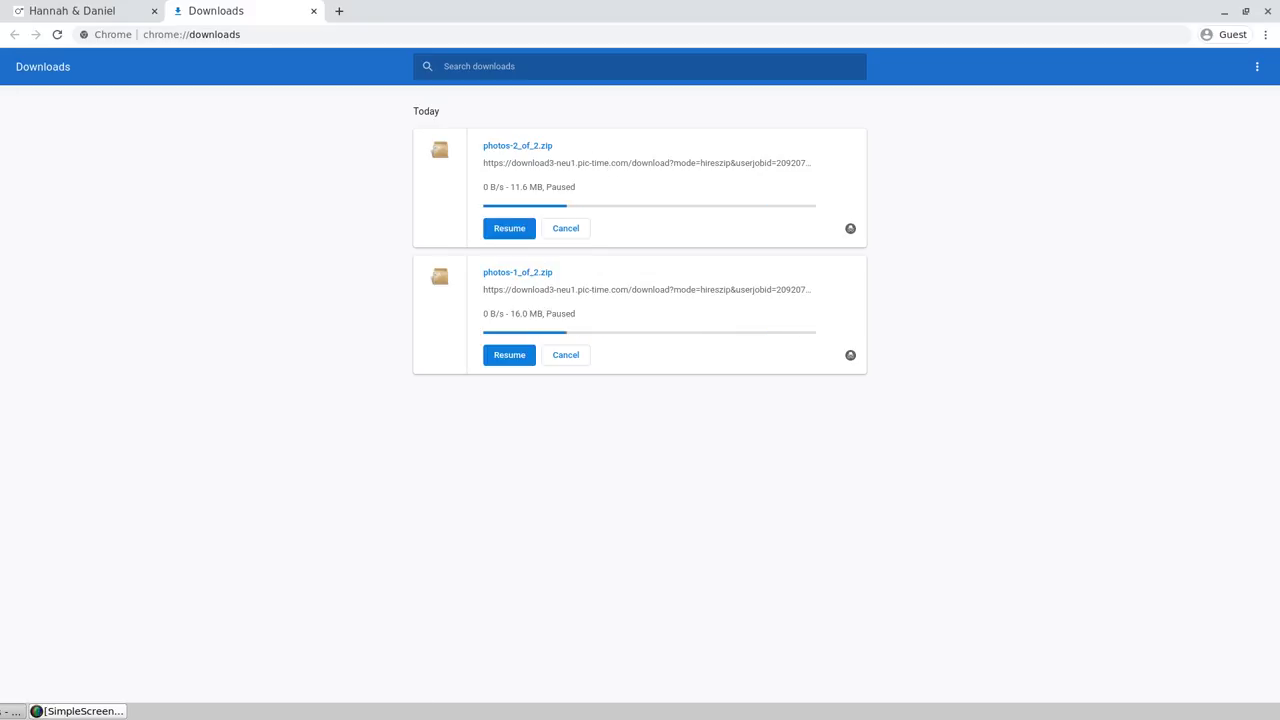
- Copy the photos-2_of_2.zip download link and paste it into the Mousepad note
left_click_drag(974, 11, 868, 354)
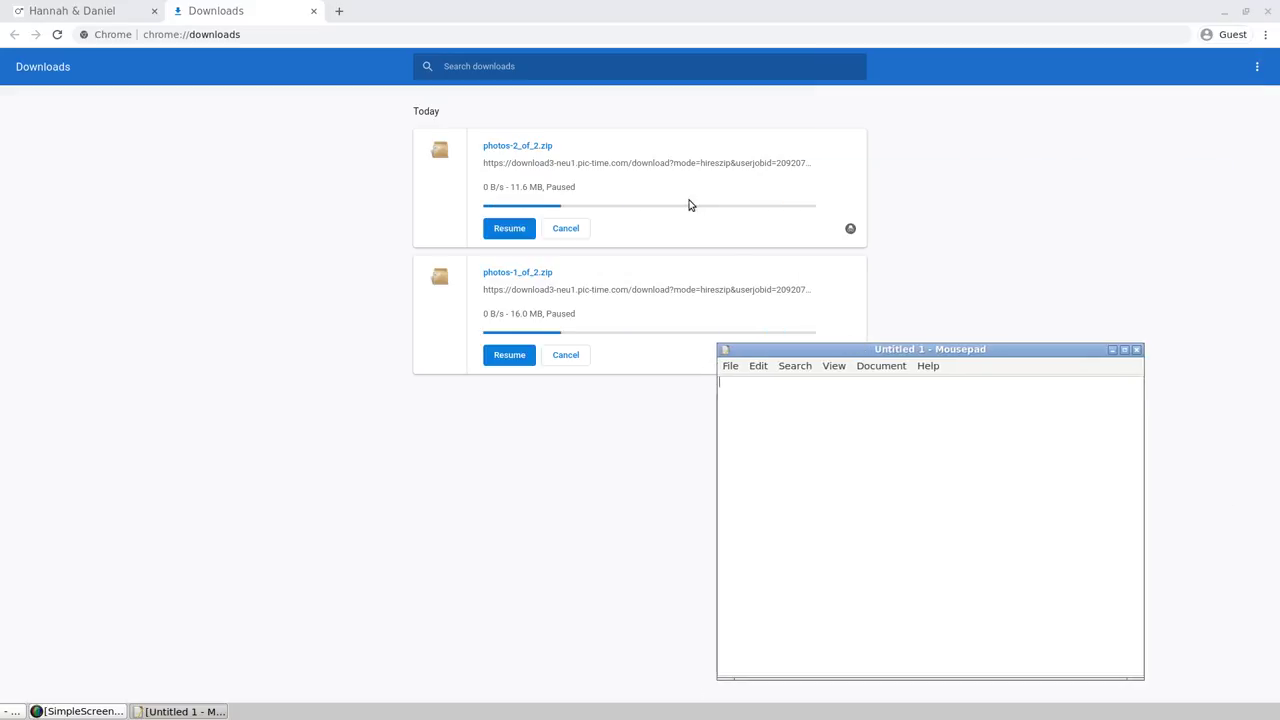
left_click(689, 206)
right_click(718, 168)
left_click(816, 248)
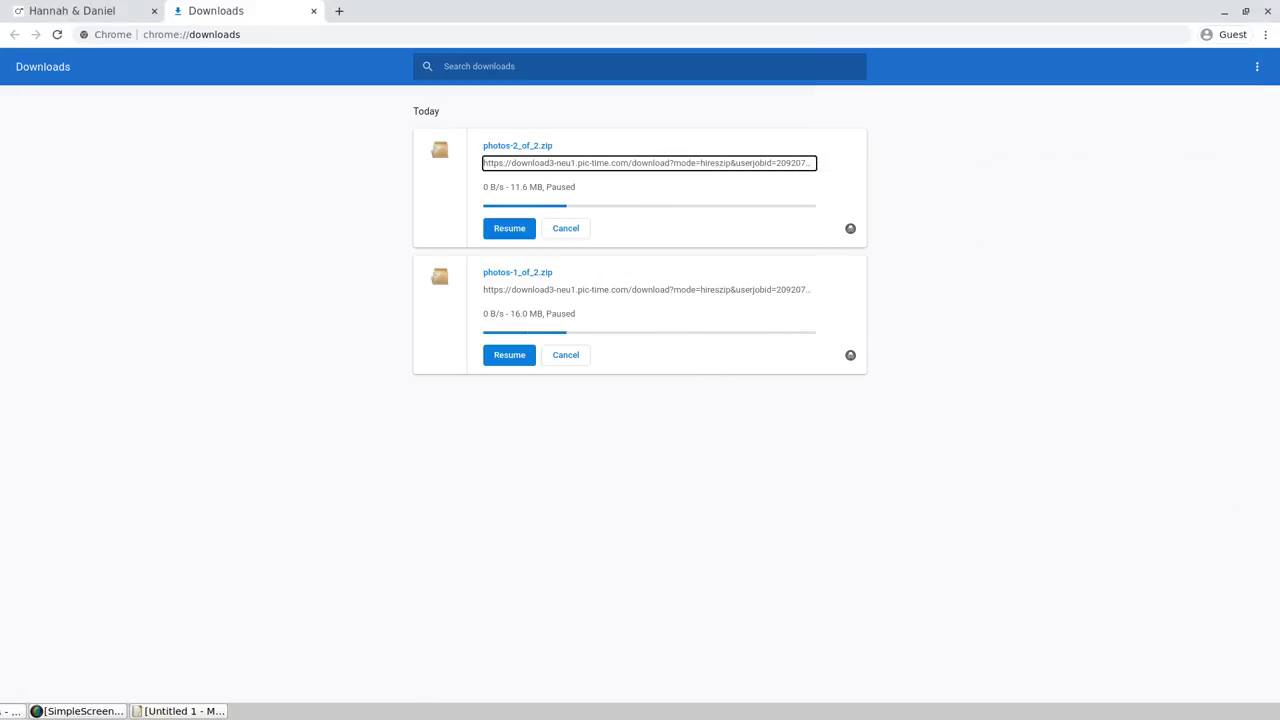
left_click(211, 712)
right_click(832, 429)
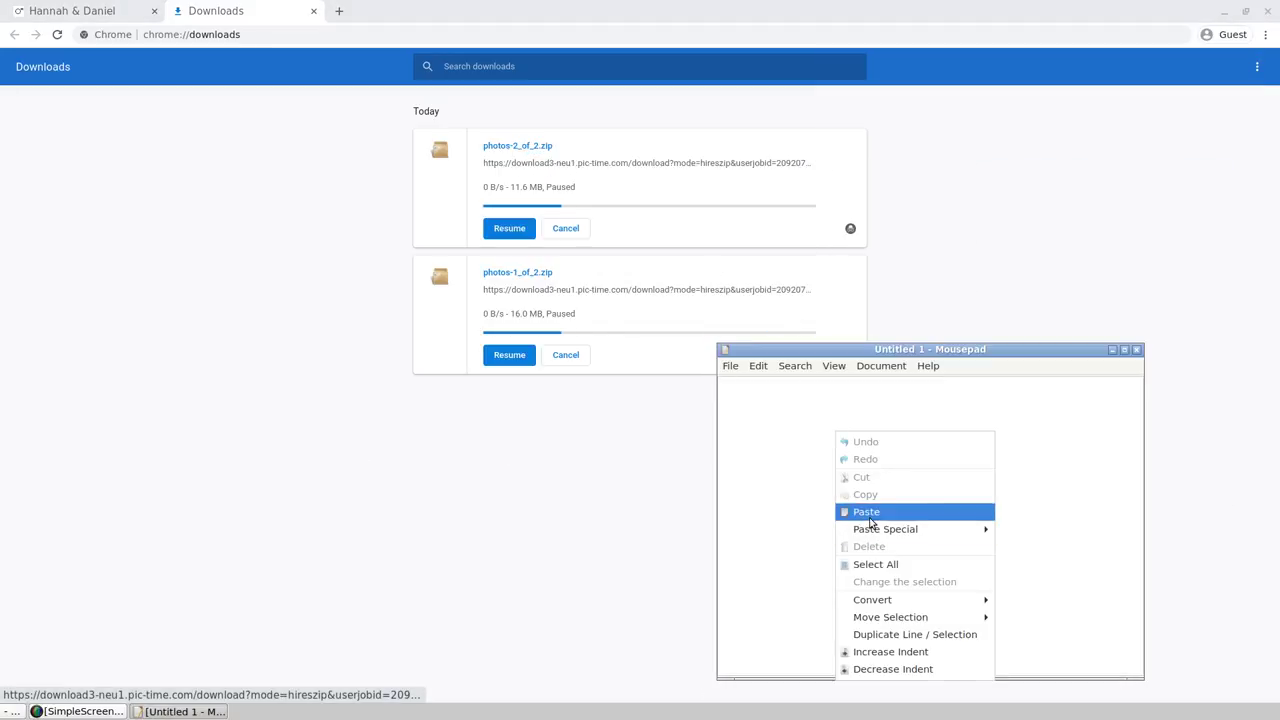
left_click(871, 507)
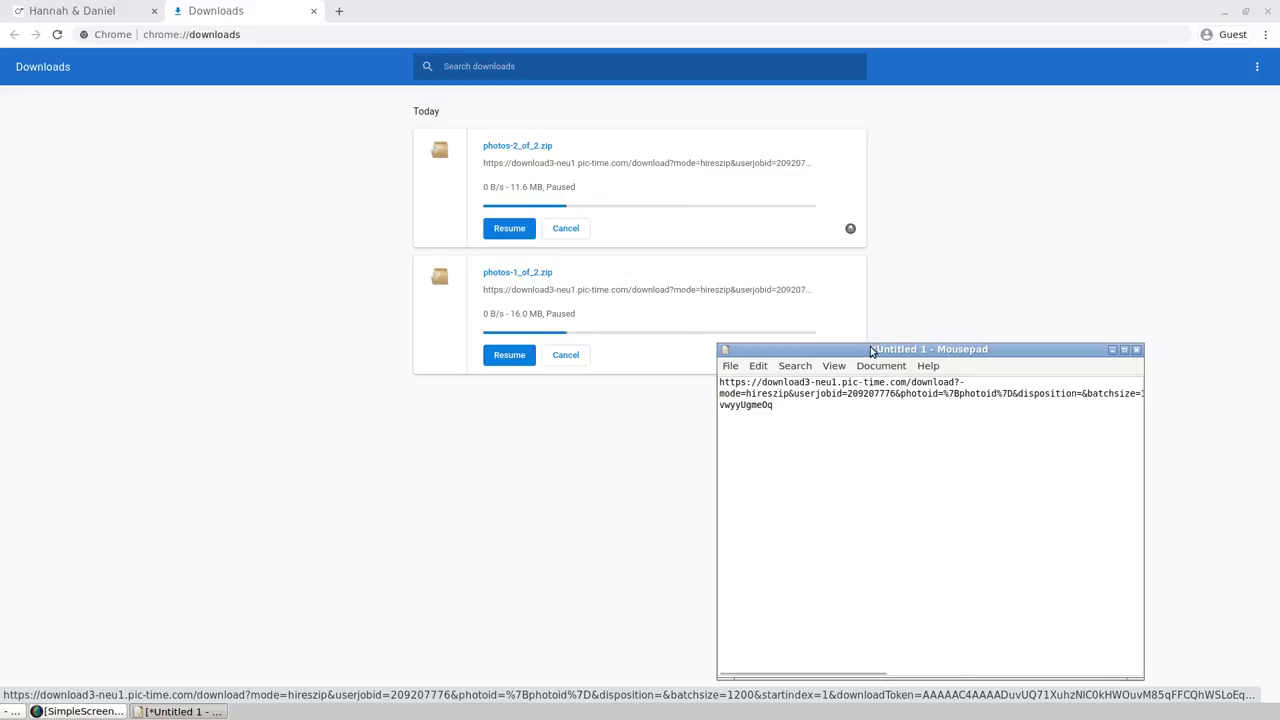
- Copy the photos-1 download link and paste it on a new line below the first URL
left_click_drag(869, 349, 485, 180)
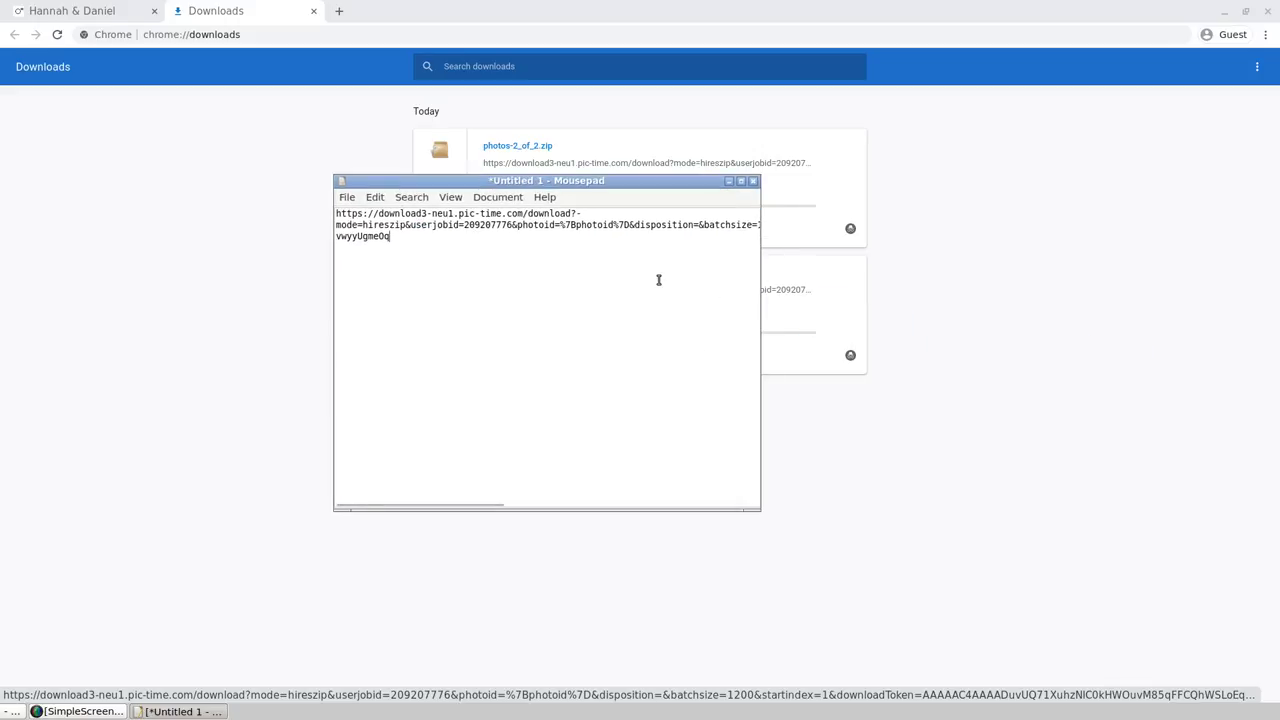
left_click_drag(609, 182, 1090, 193)
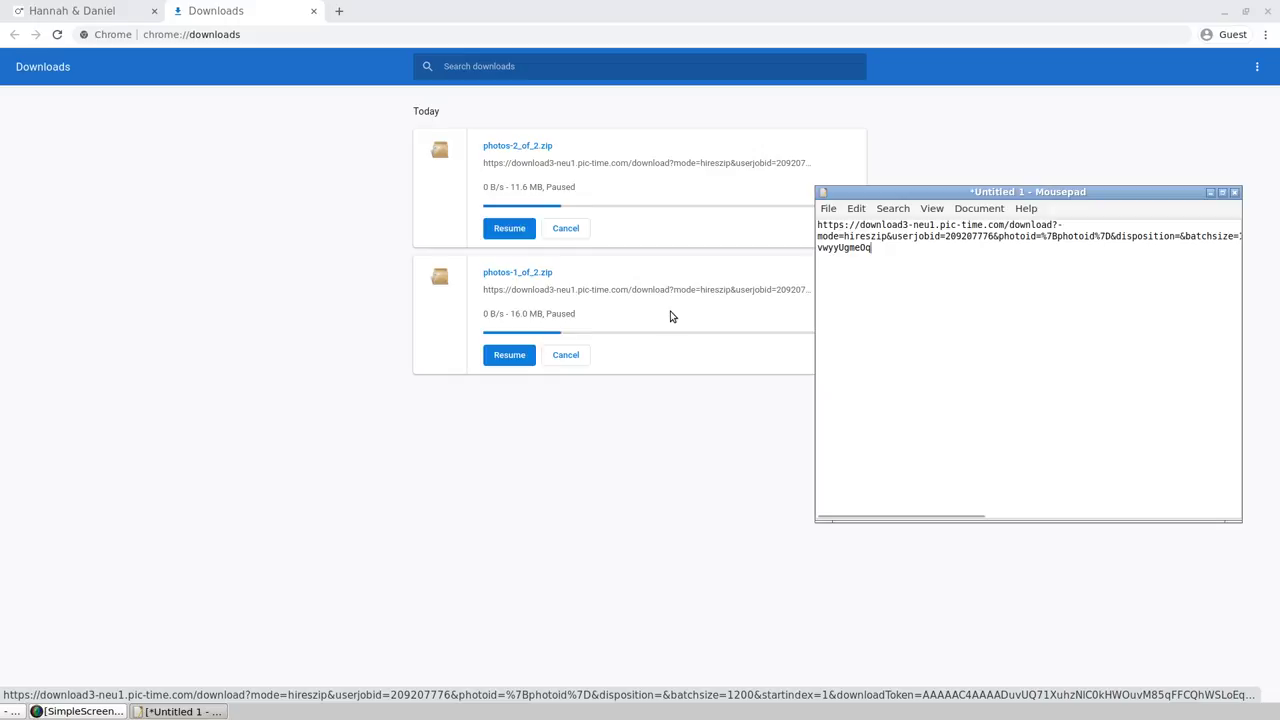
right_click(675, 294)
left_click(750, 376)
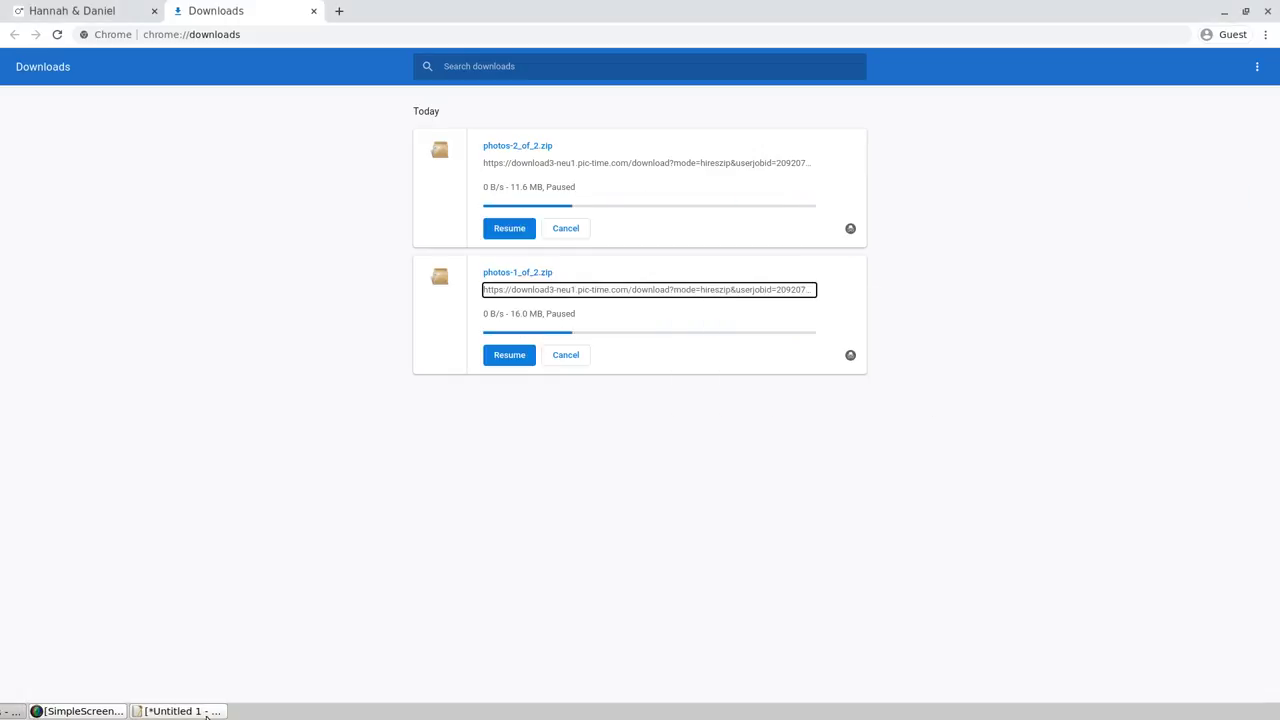
left_click(870, 312)
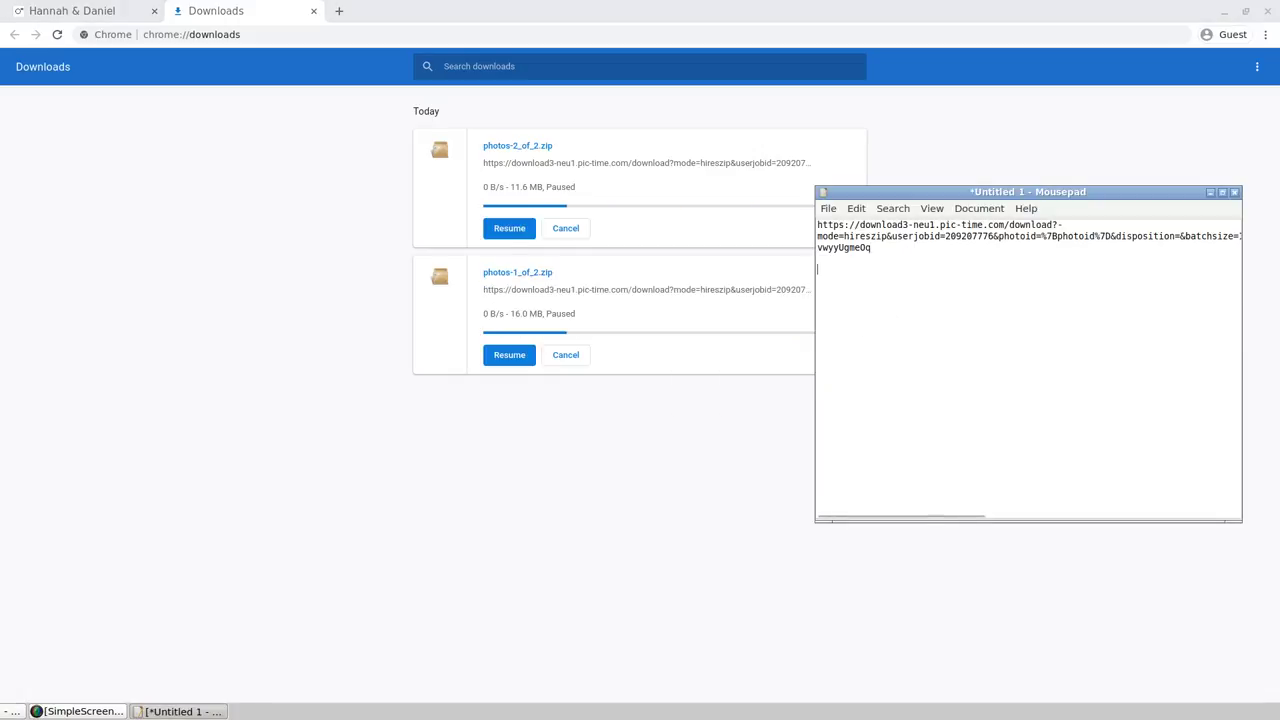
key("Return")
key("Return")
key("Return")
key("ctrl+v")
left_click(931, 208)
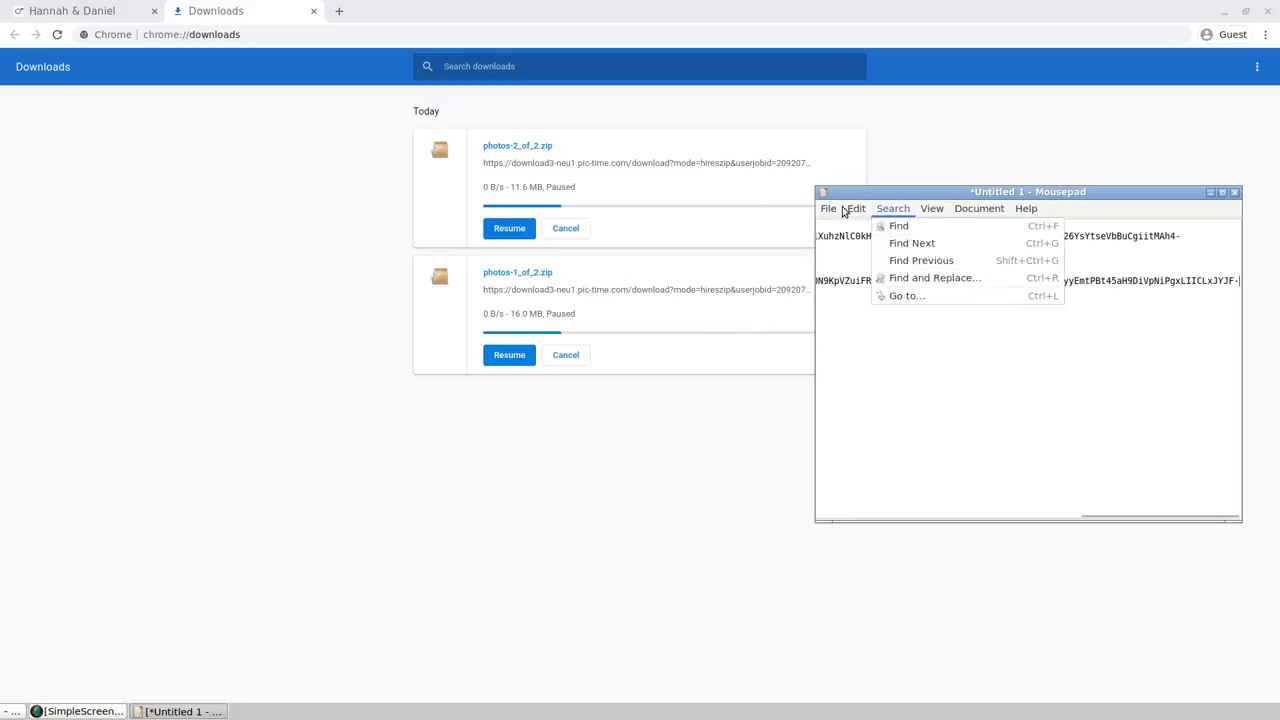
mouse_move(931, 208)
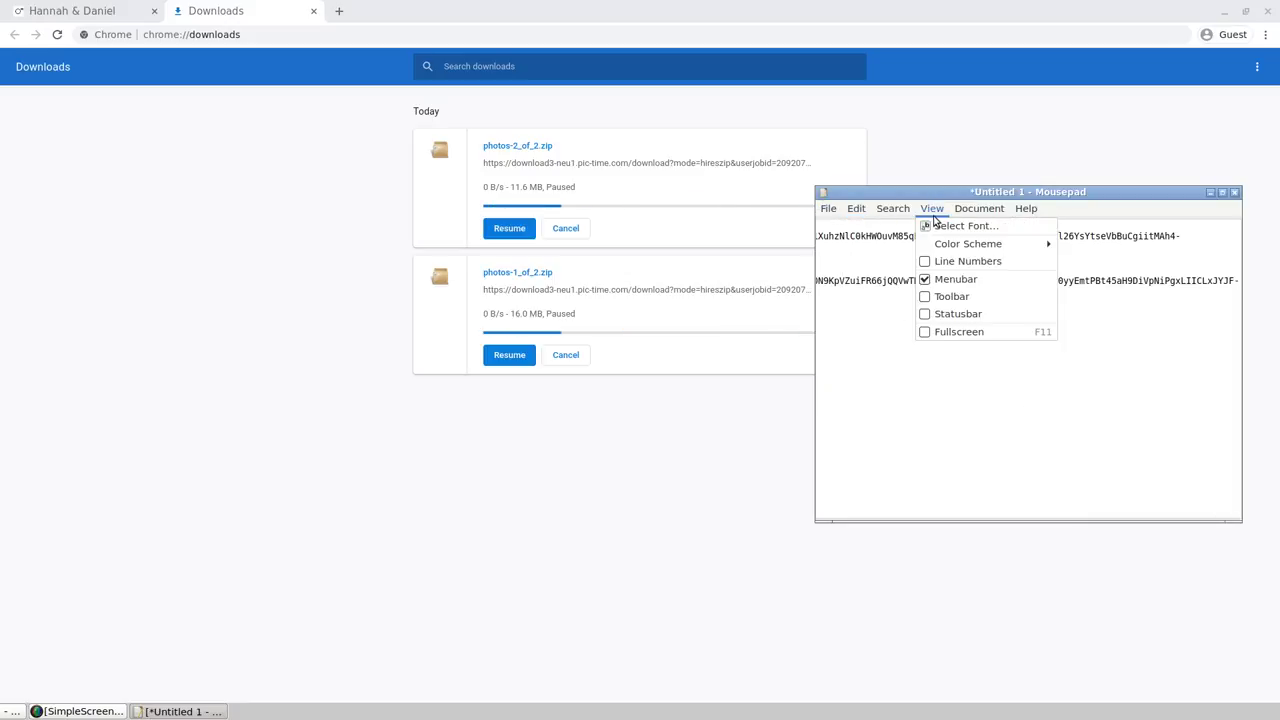
left_click(1063, 540)
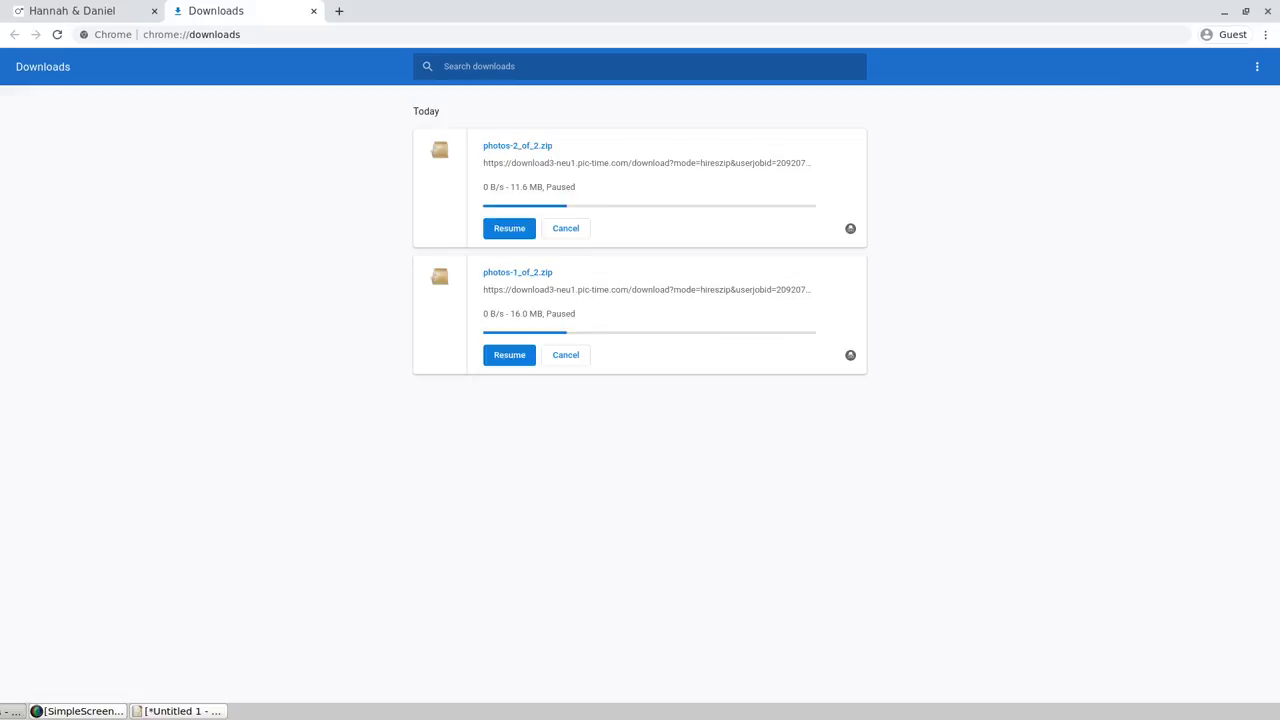
- Add a uGet download from the pasted photos-2 zip URL and widen the task list's columns
left_click(376, 118)
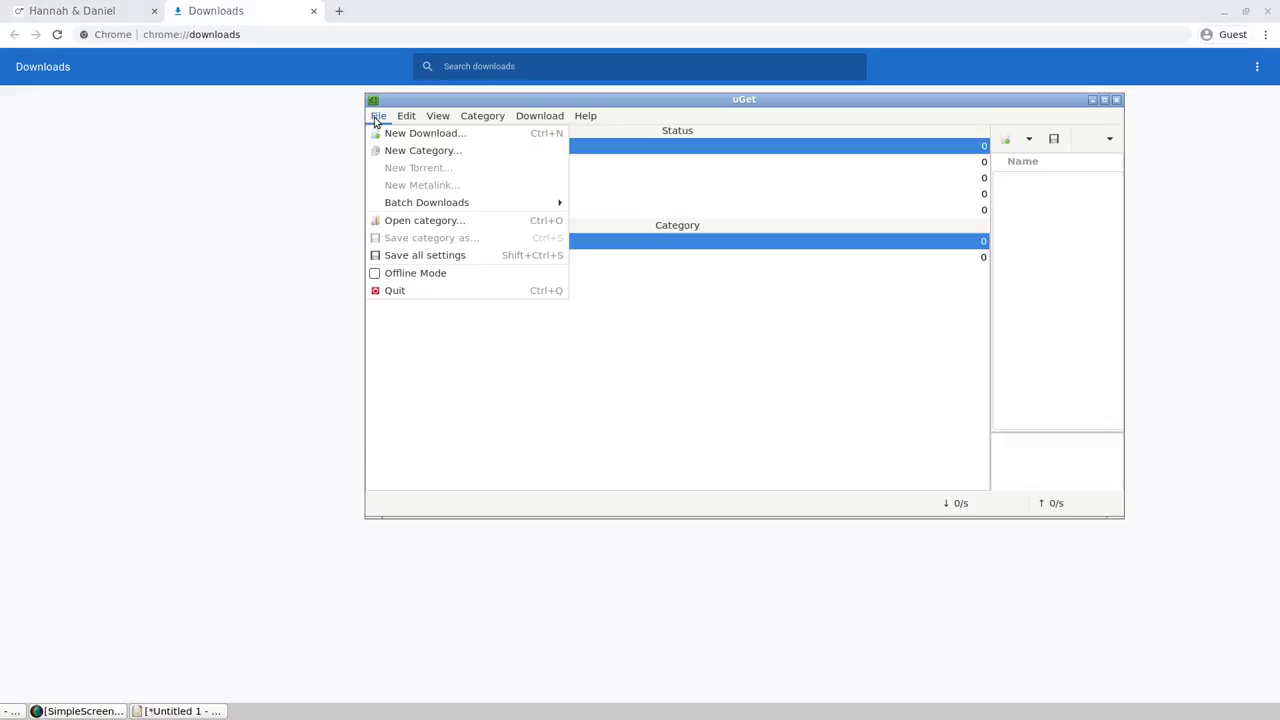
left_click(400, 135)
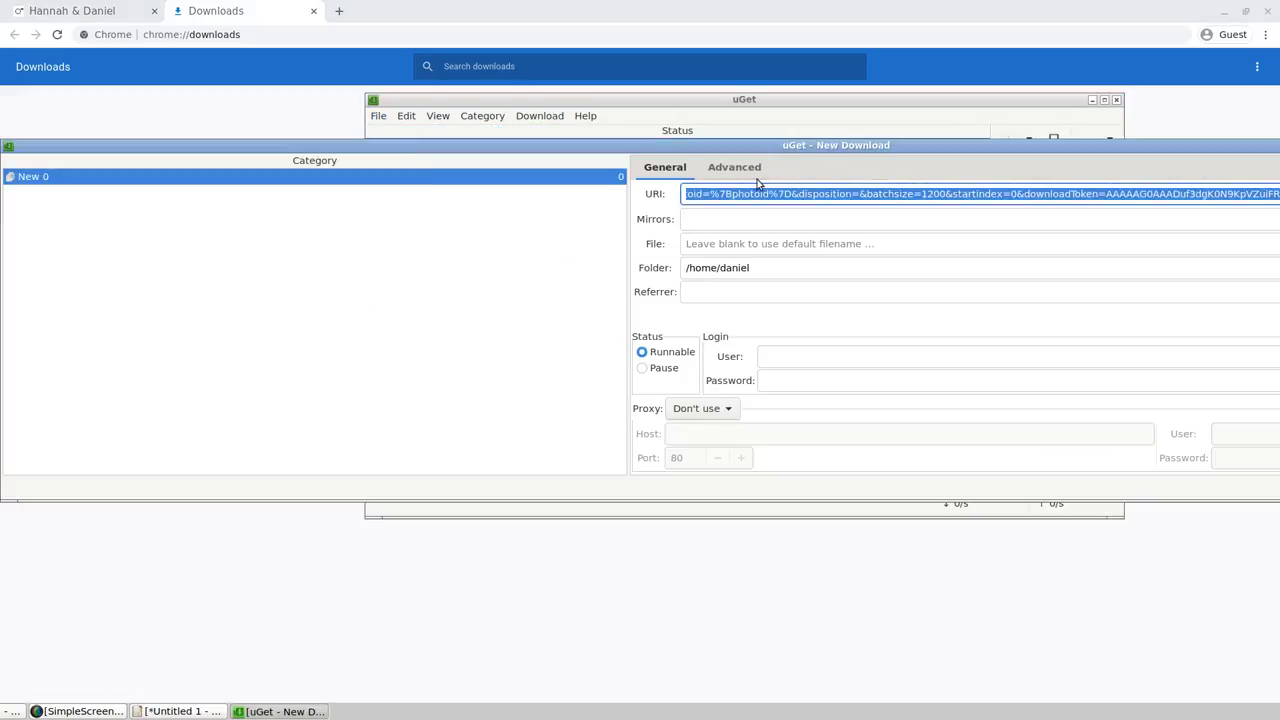
left_click_drag(794, 146, 453, 239)
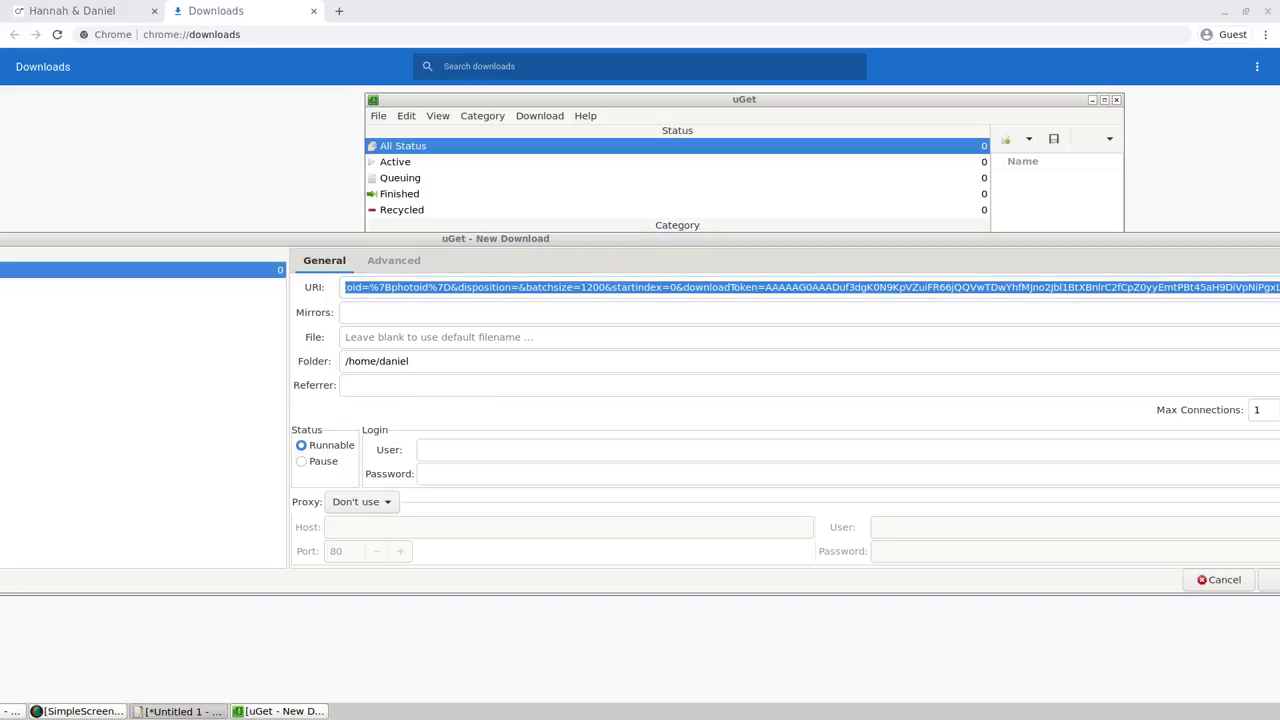
key("End")
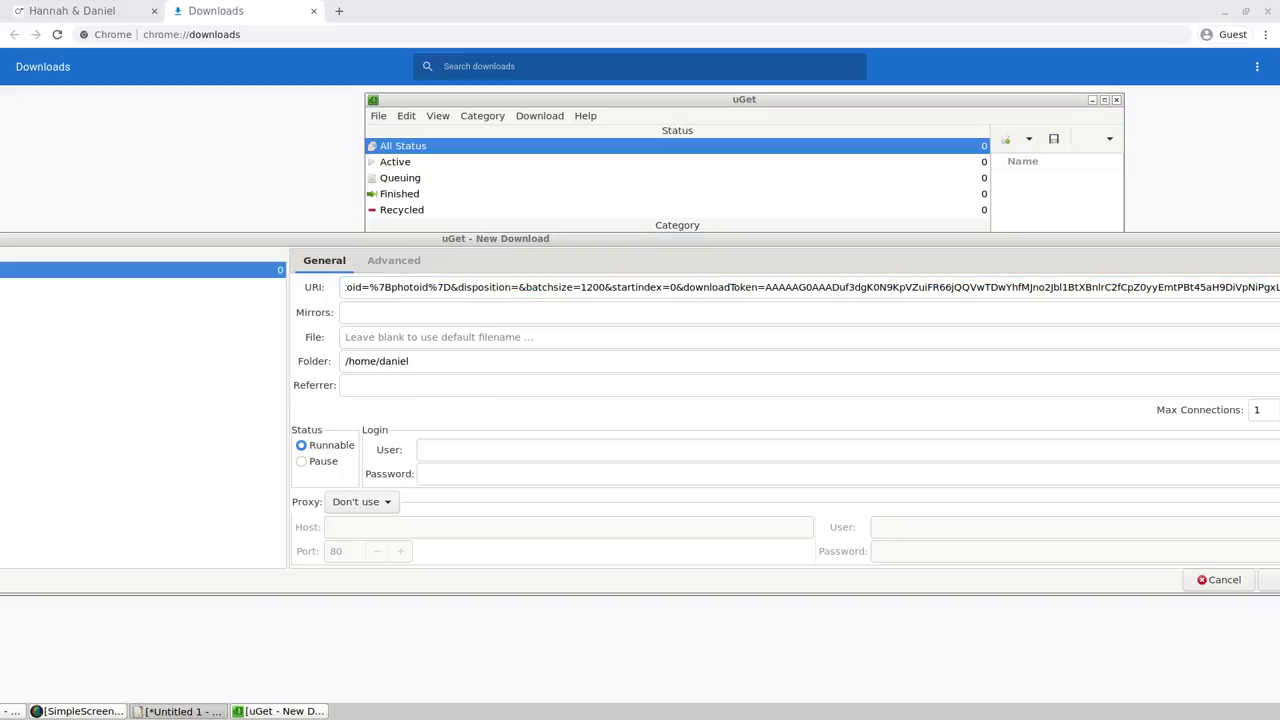
left_click(395, 288)
key("ctrl+a")
key("ctrl+v")
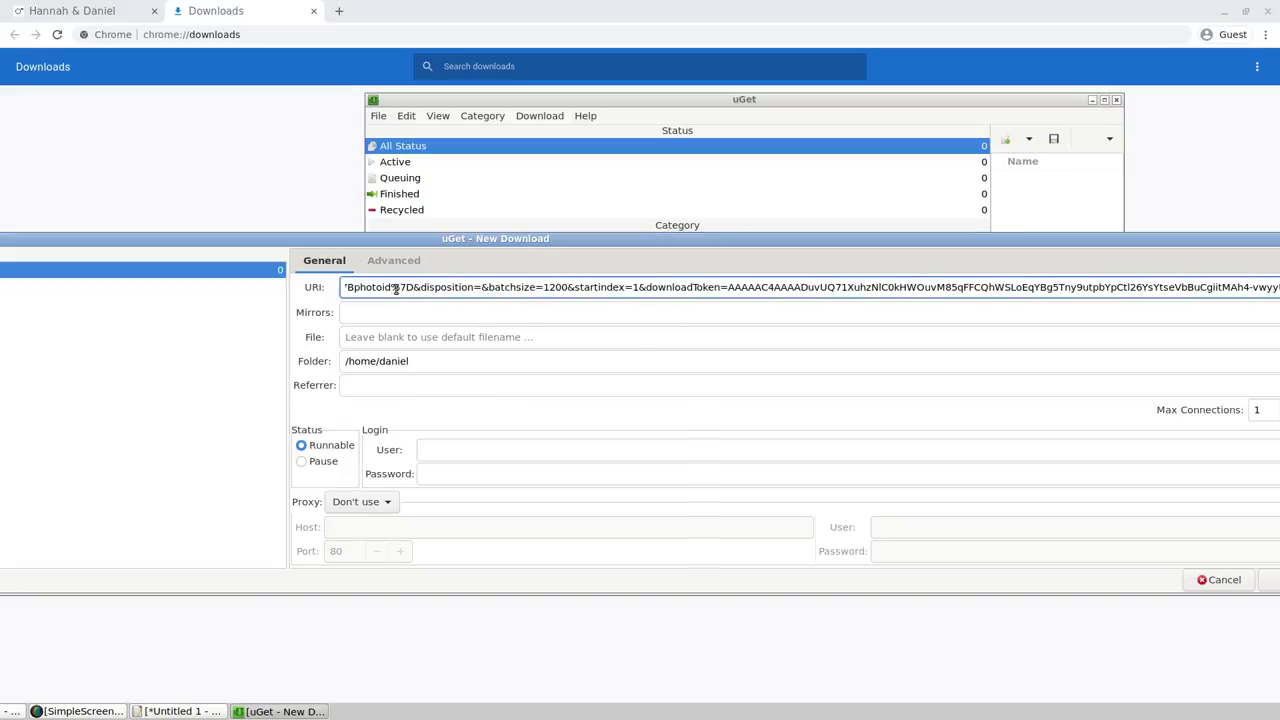
left_click_drag(1143, 245, 835, 301)
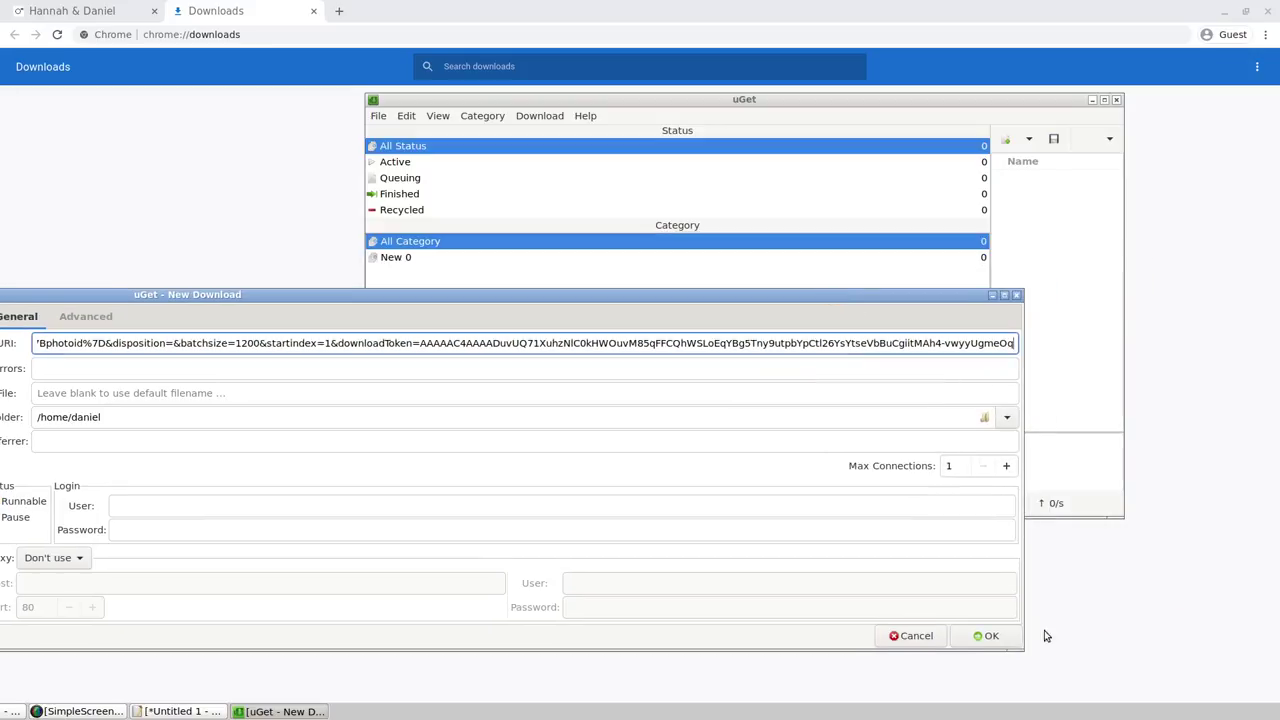
left_click(986, 636)
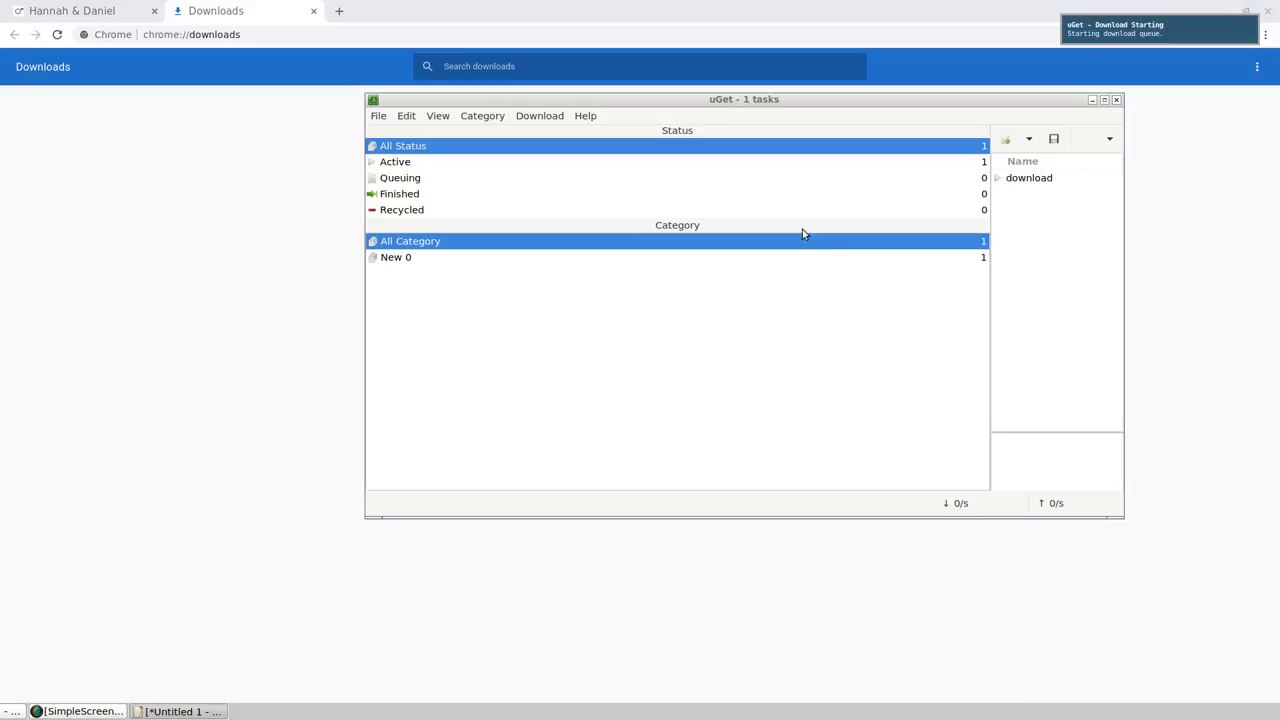
left_click_drag(990, 178, 591, 192)
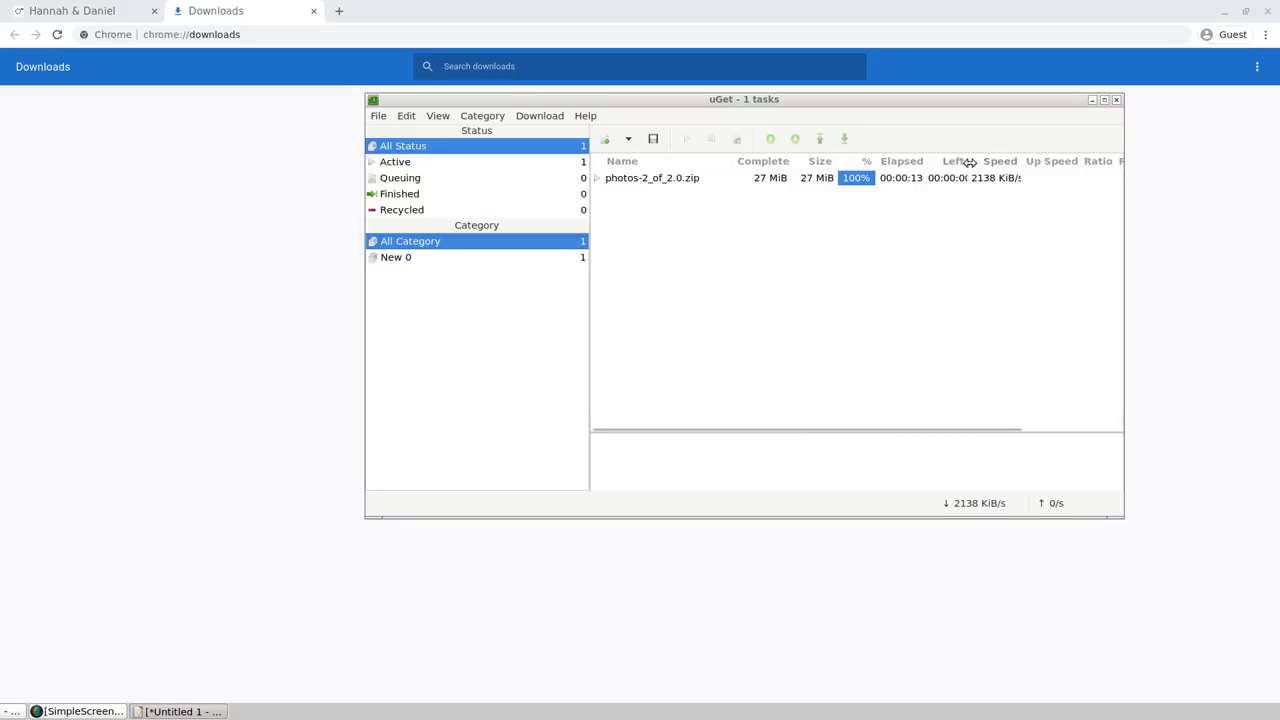
- Widen the time-left column, maximize uGet, and add a second download for photos-1_of_2.zip
left_click_drag(970, 161, 1011, 161)
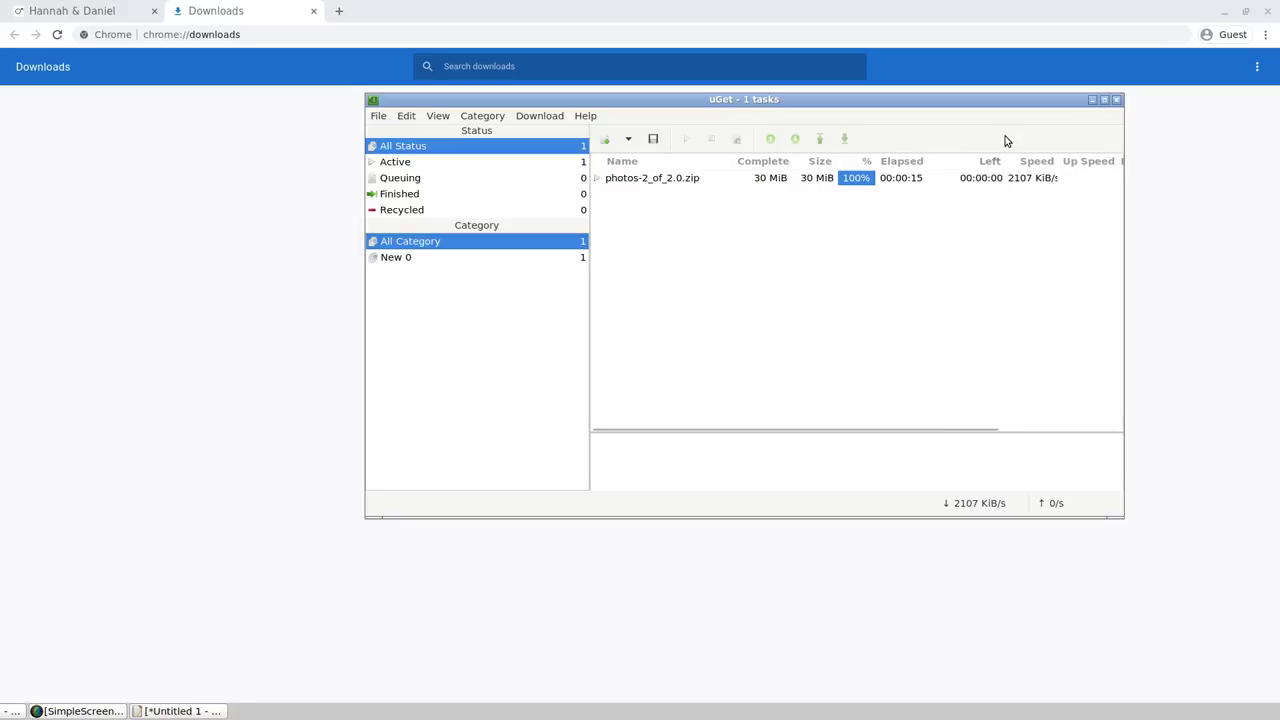
left_click(1104, 99)
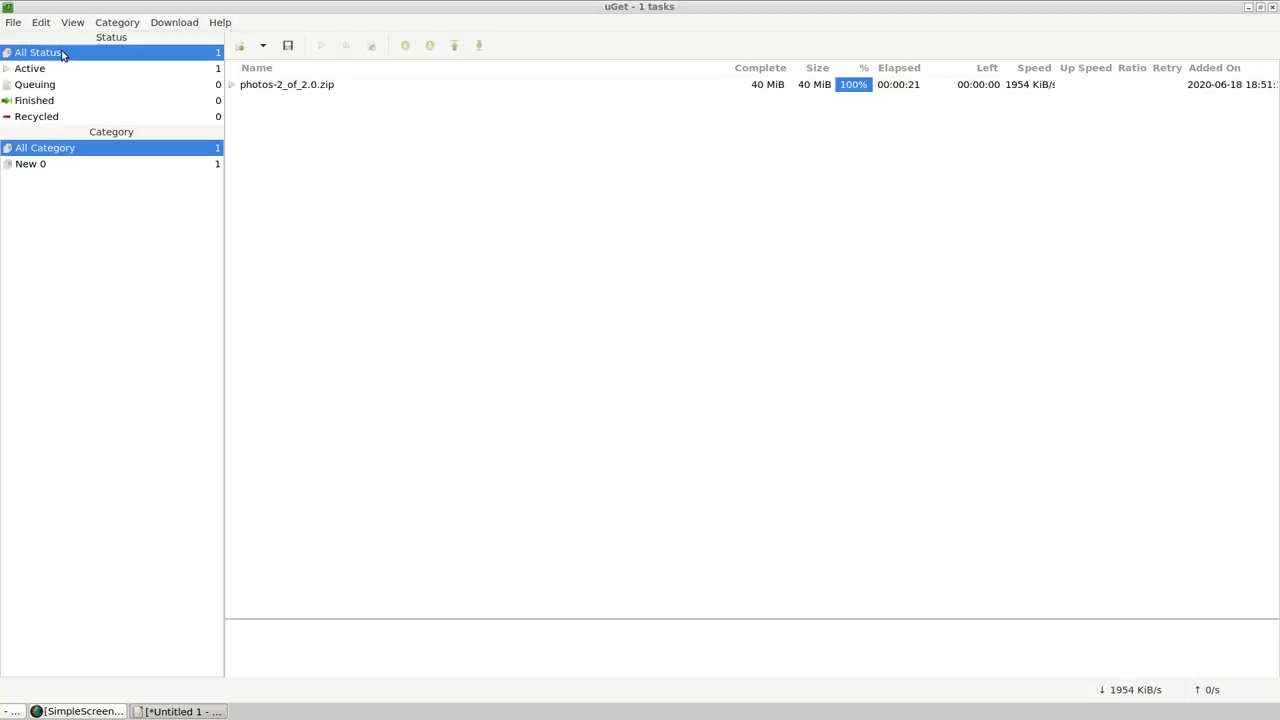
left_click(166, 24)
mouse_move(22, 22)
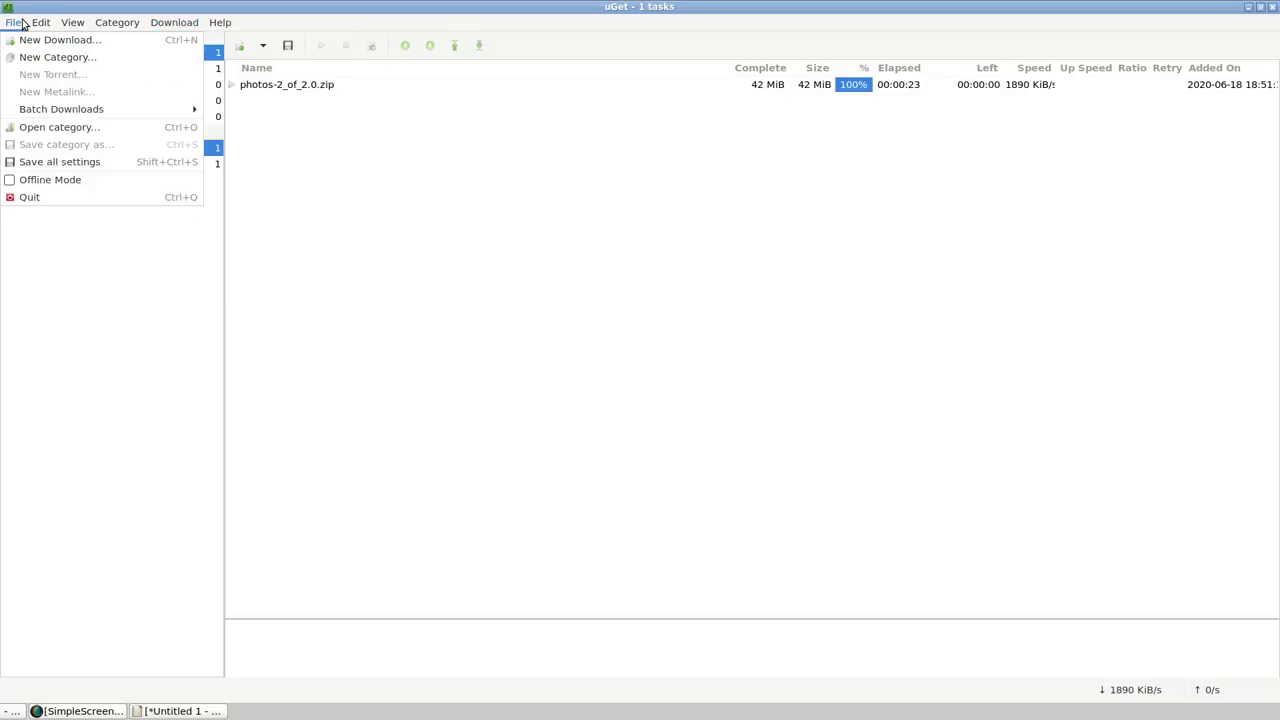
left_click(172, 43)
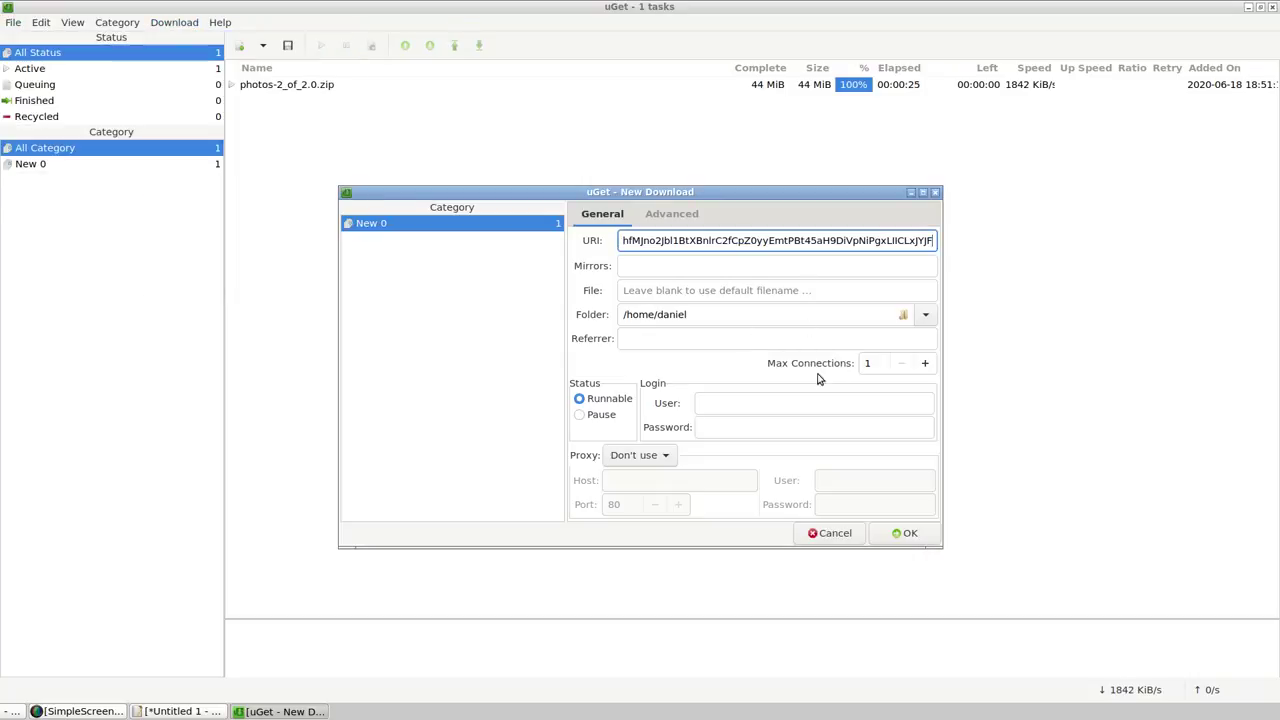
left_click(906, 537)
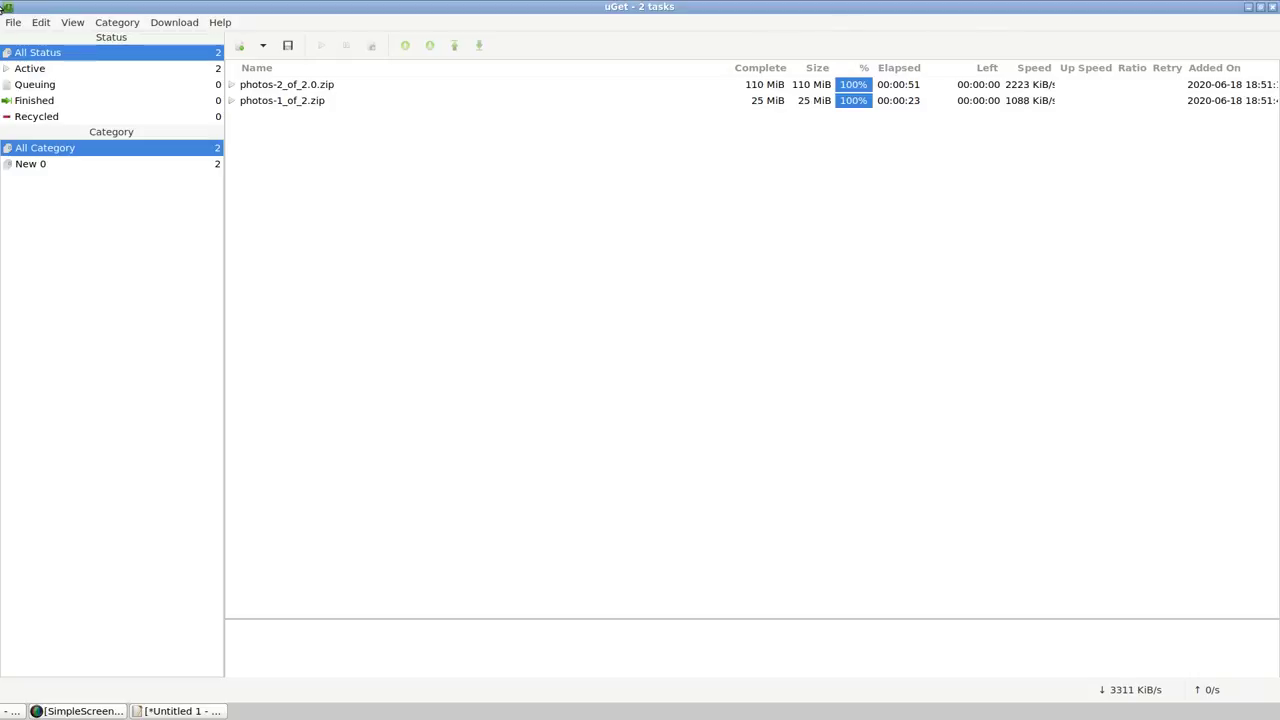
- Minimize uGet and cancel Chrome's paused photos-2_of_2.zip and photos-1_of_2.zip downloads
double_click(14, 5)
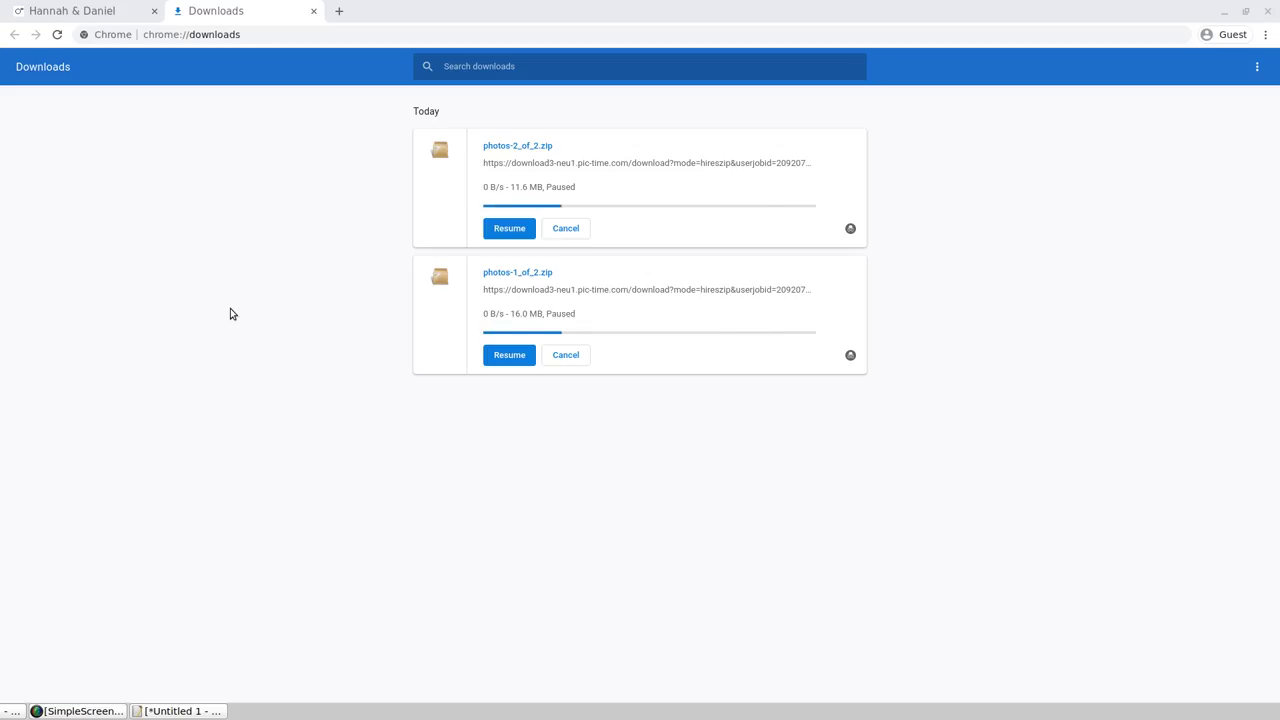
left_click(563, 229)
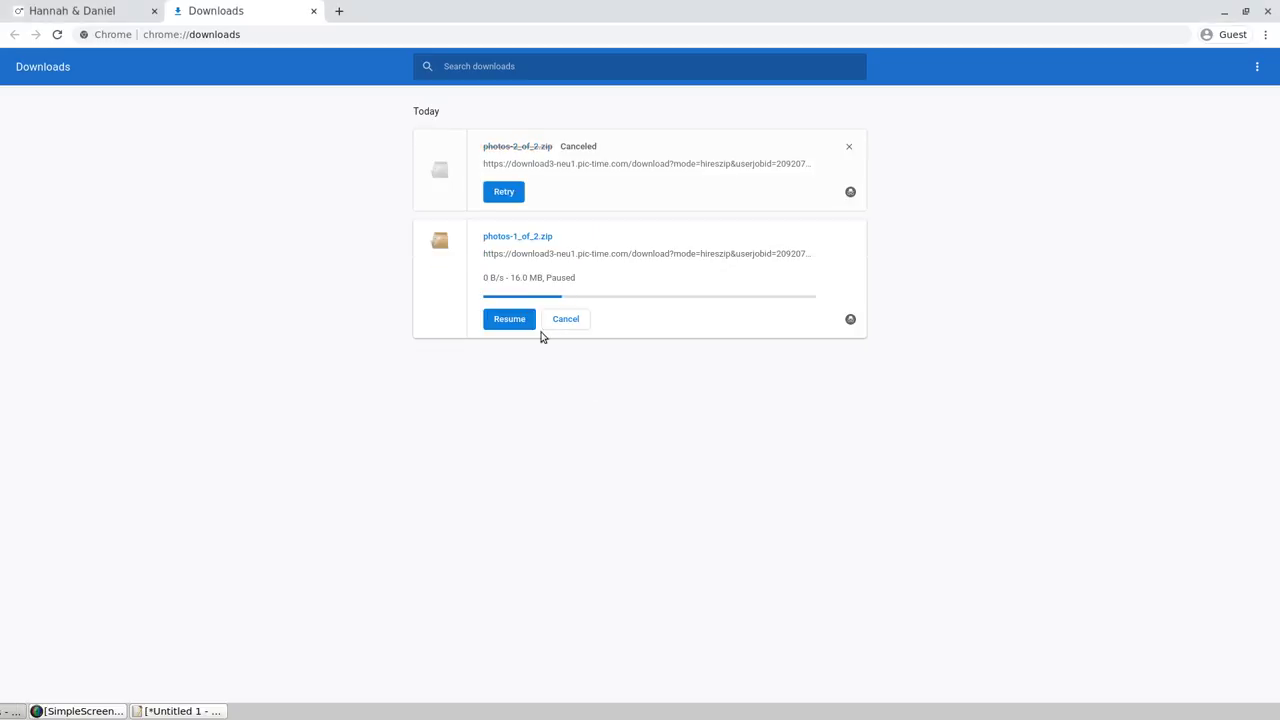
left_click(552, 322)
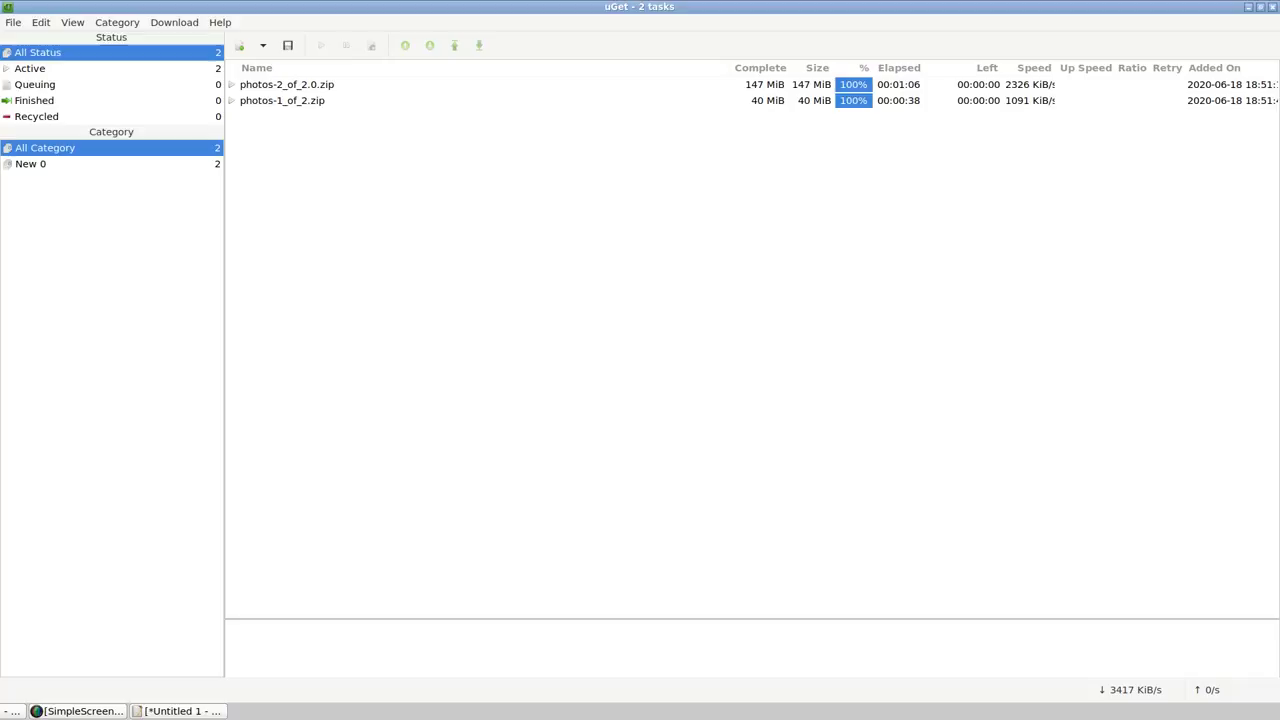
left_click(14, 24)
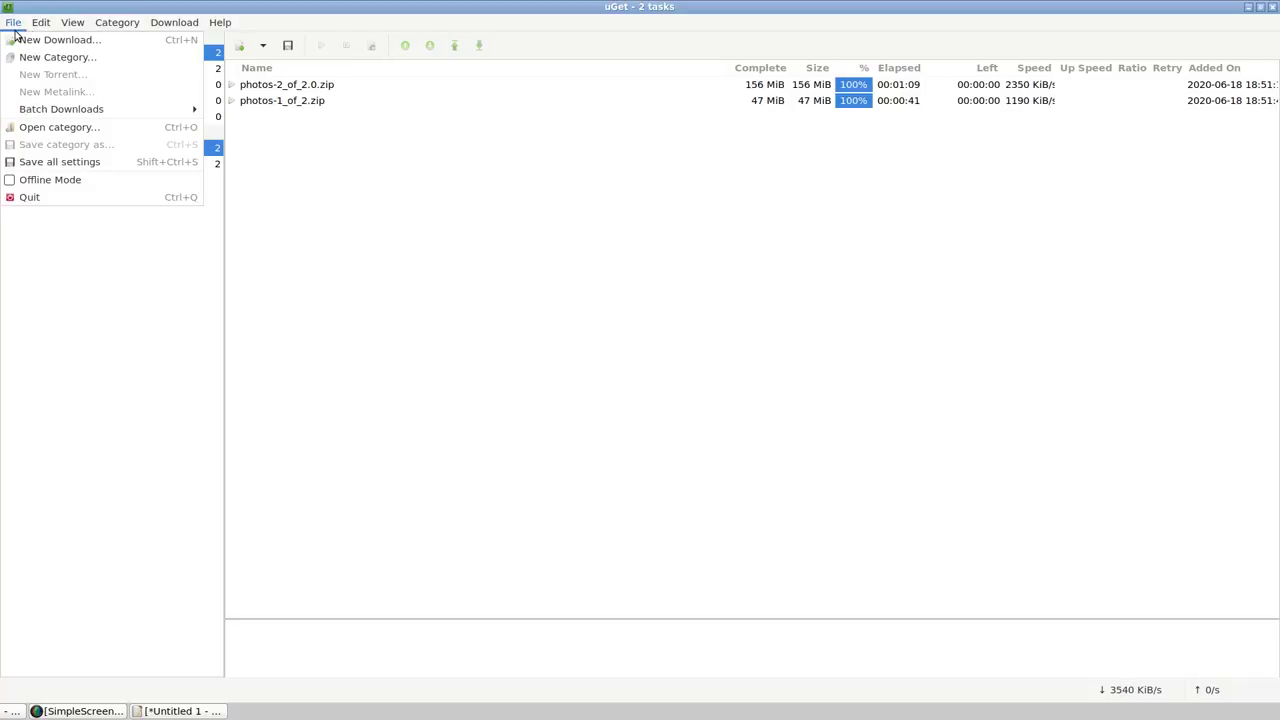
mouse_move(44, 23)
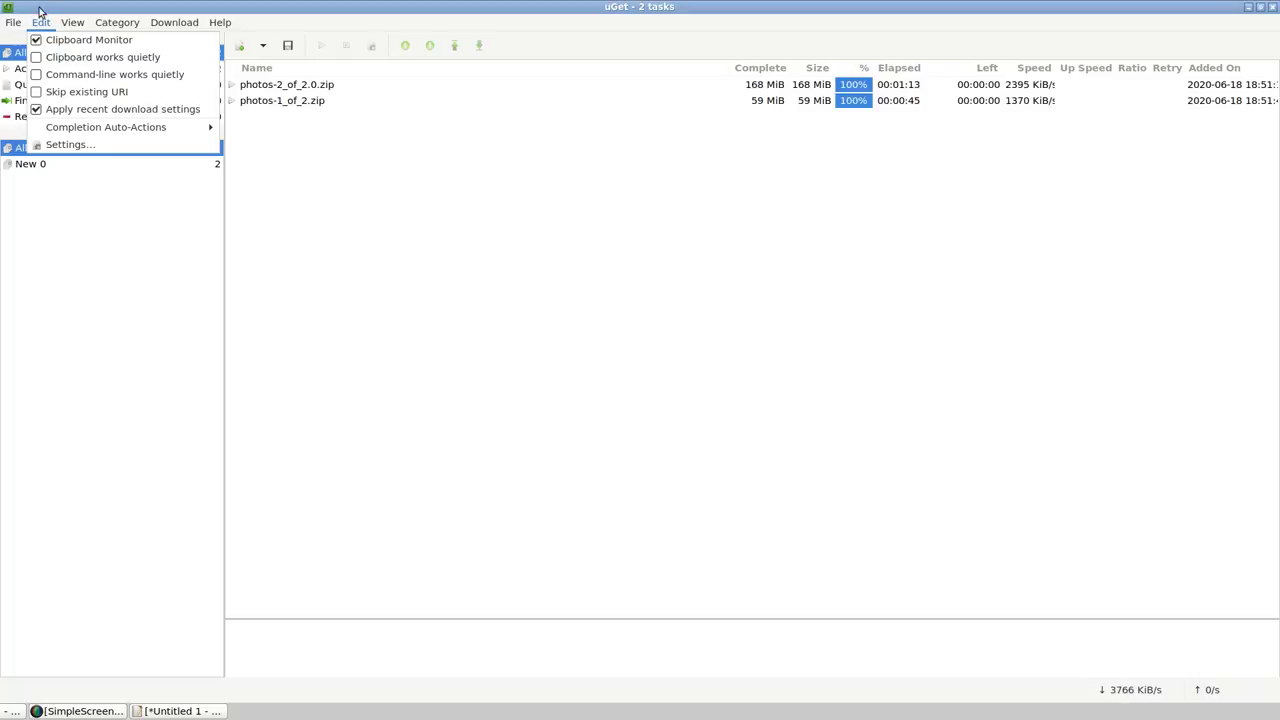
left_click(382, 458)
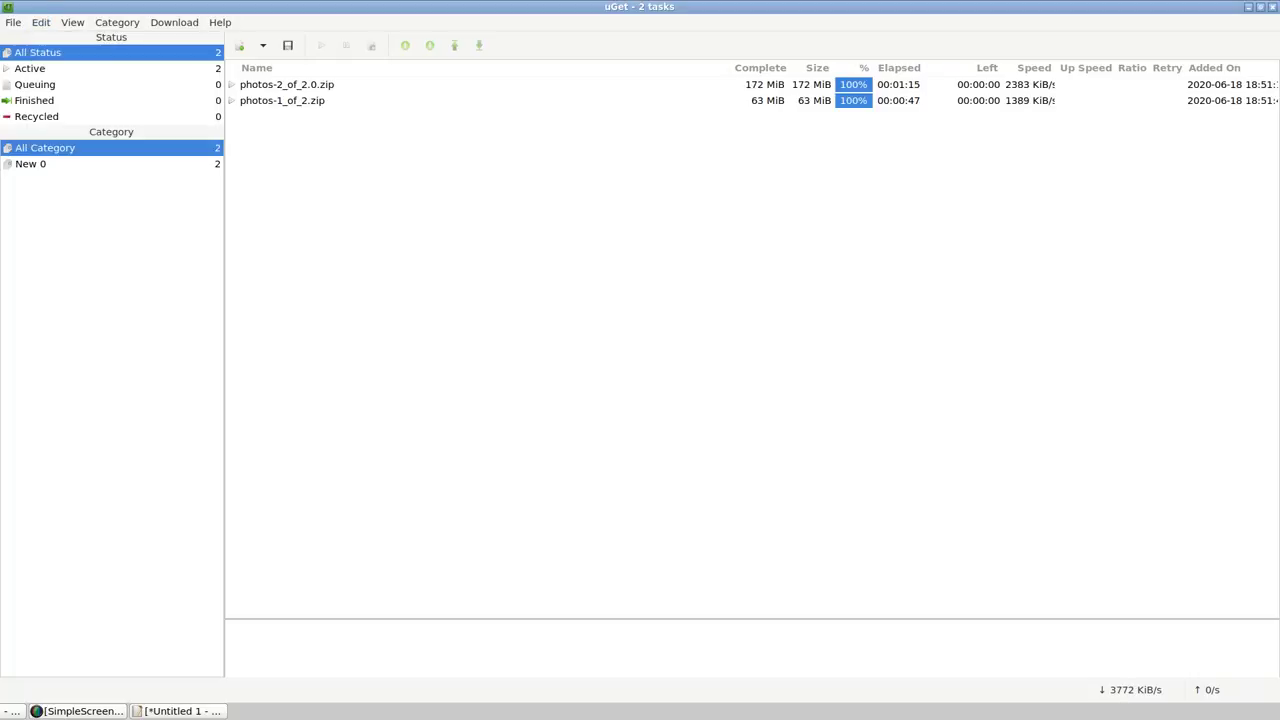
- Raise the SimpleScreenRecorder window in front of the uGet download list
left_click(80, 711)
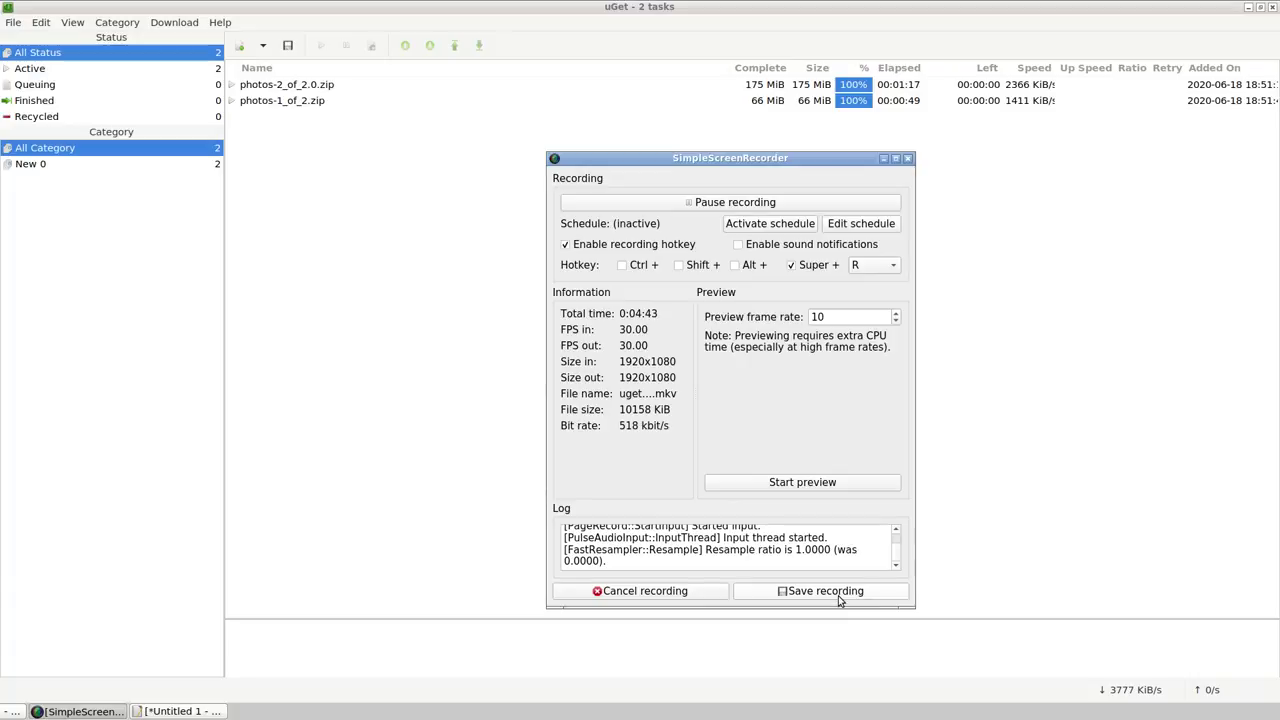